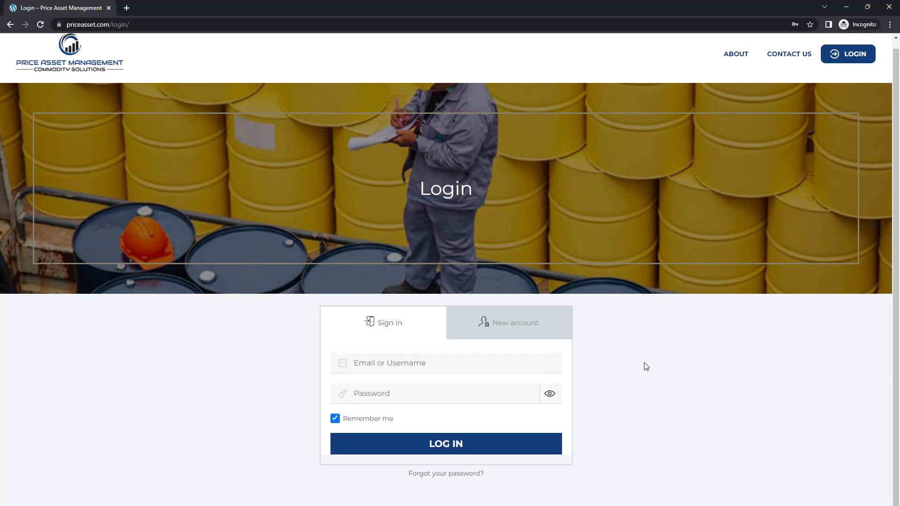
- Cycle through the New account, Sign in and password-reset forms, ending on the registration form
left_click(480, 321)
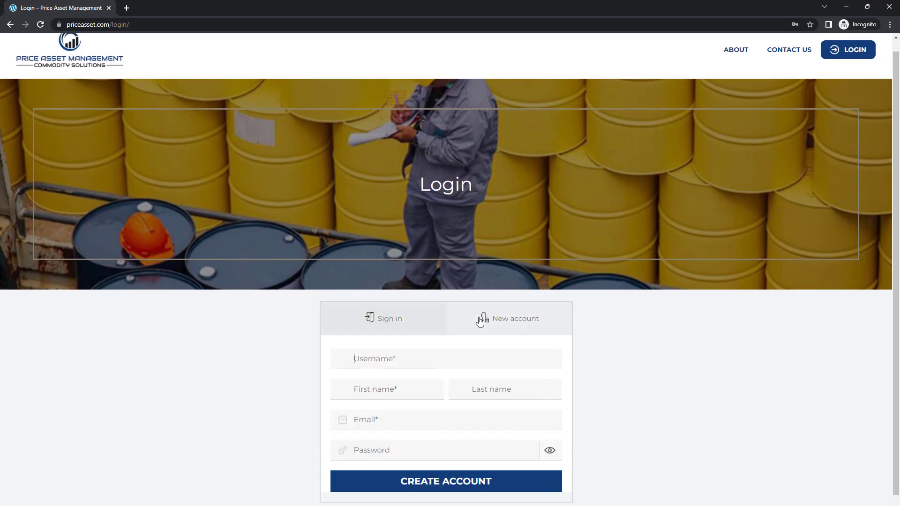
left_click(386, 328)
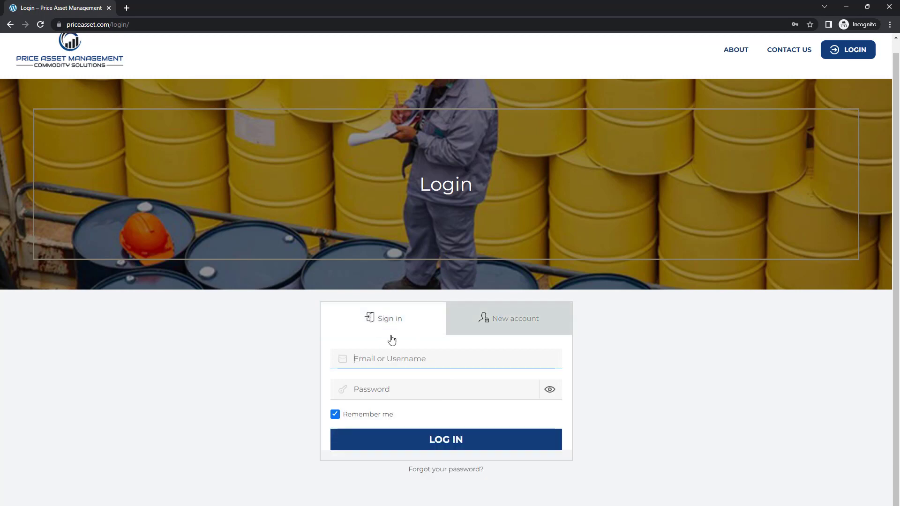
left_click(440, 469)
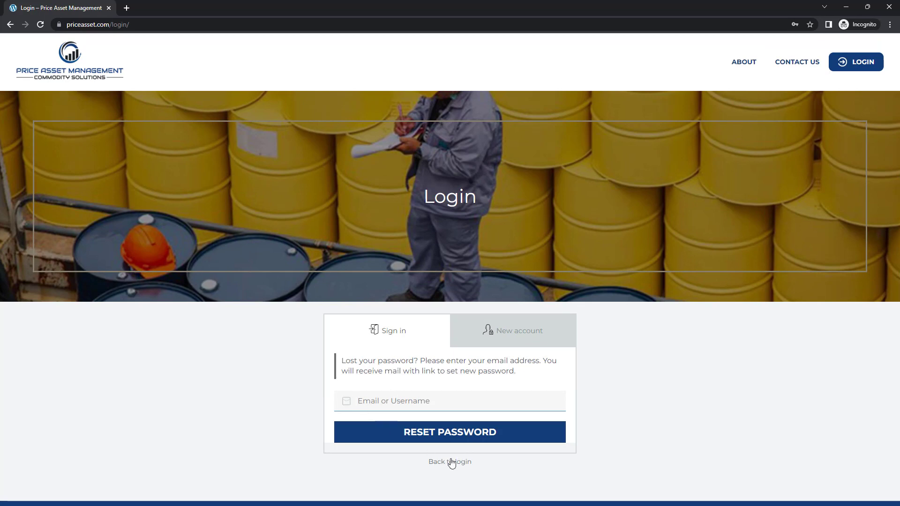
left_click(451, 462)
left_click(494, 342)
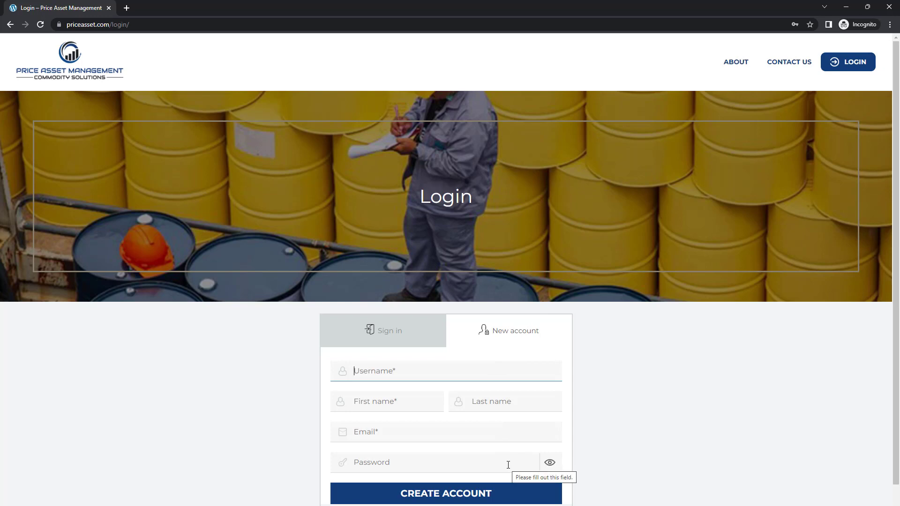
scroll(509, 466, "down", 1)
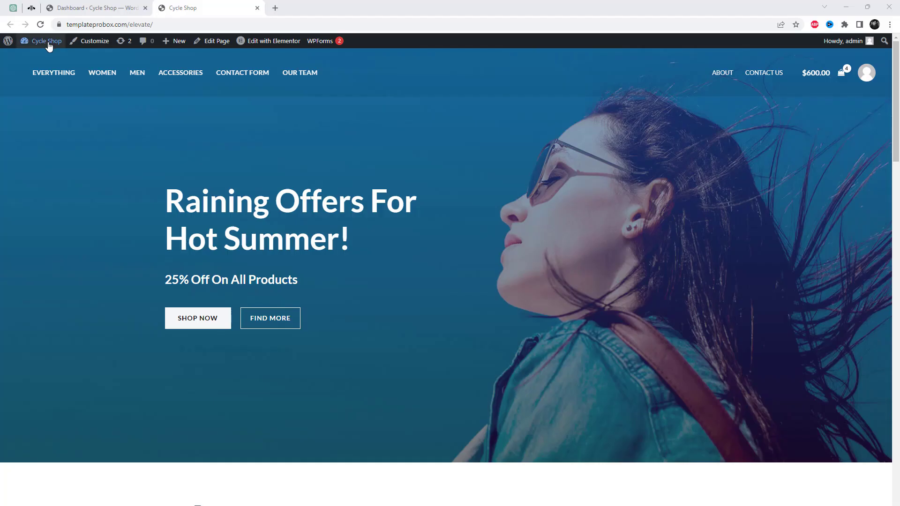
- Search Plugins > Add New for the AJAX Login and Registration modal popup plugin
left_click(105, 8)
mouse_move(41, 361)
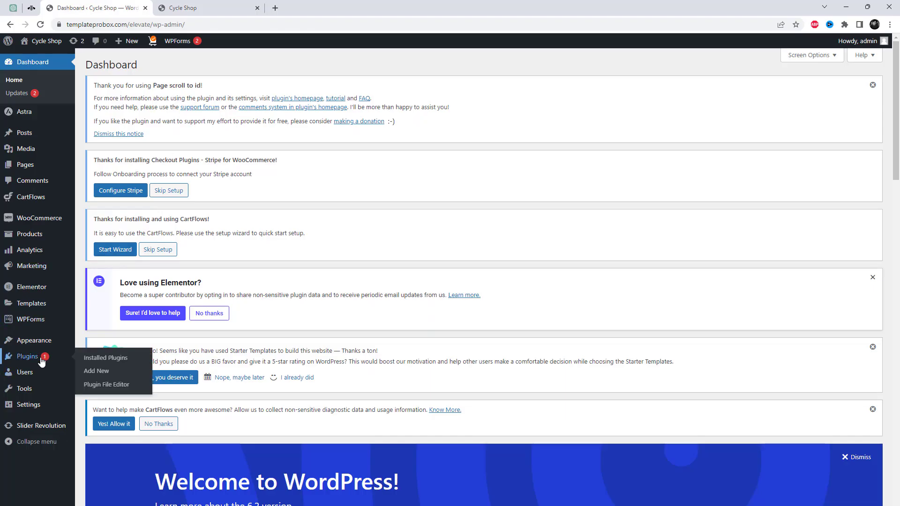
left_click(96, 358)
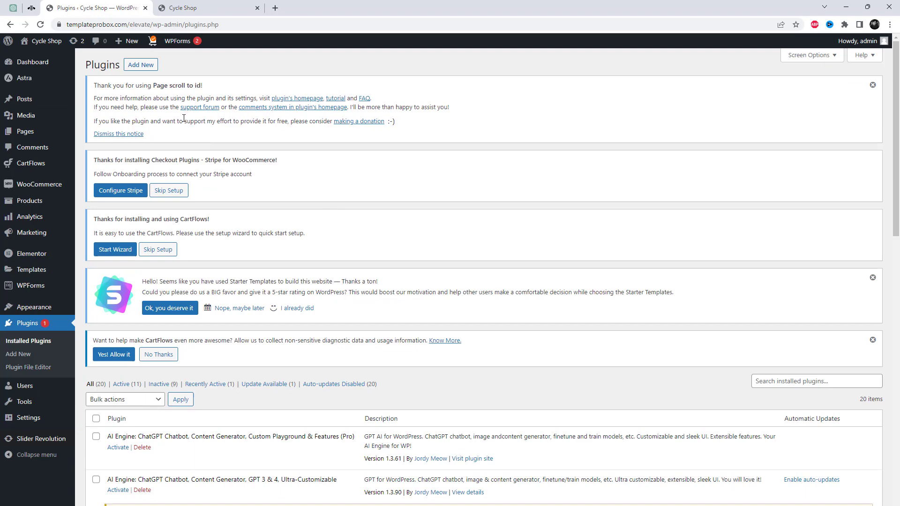
left_click(139, 65)
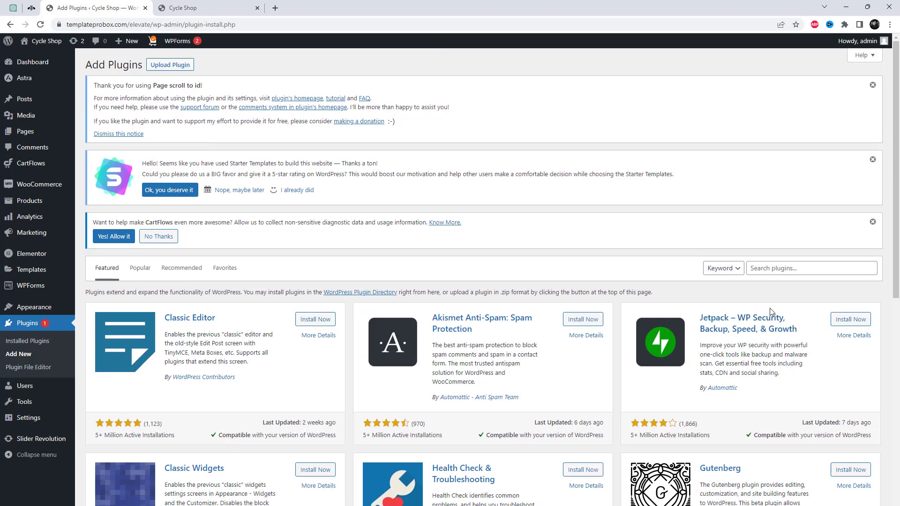
left_click(782, 270)
type("AJAX Login and Registration modal popup")
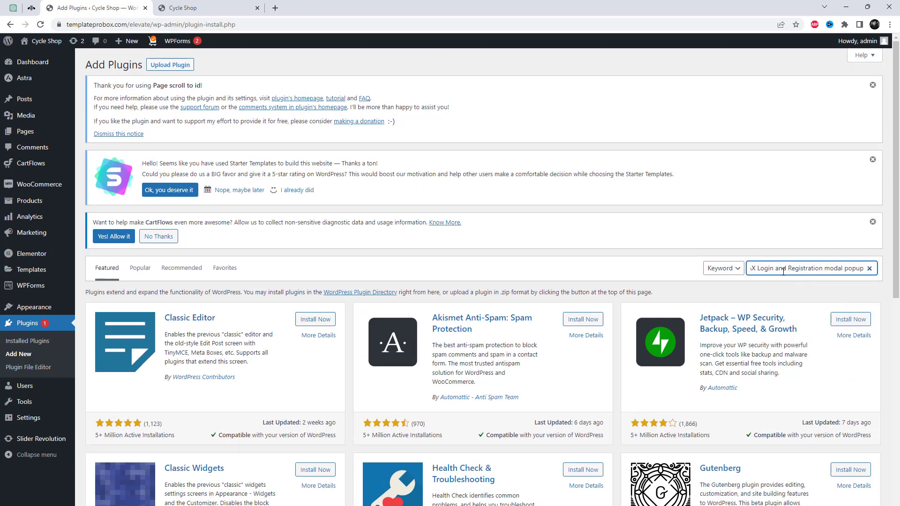
left_click_drag(777, 263, 728, 268)
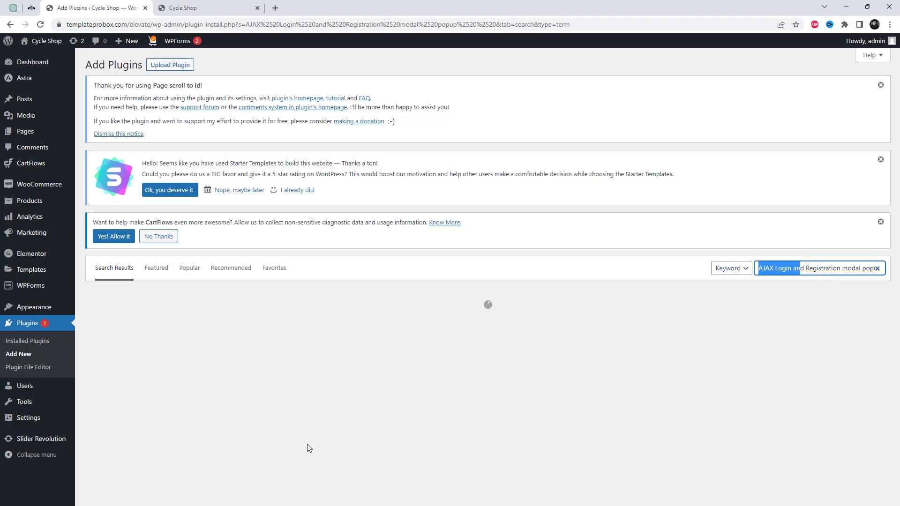
scroll(459, 356, "down", 2)
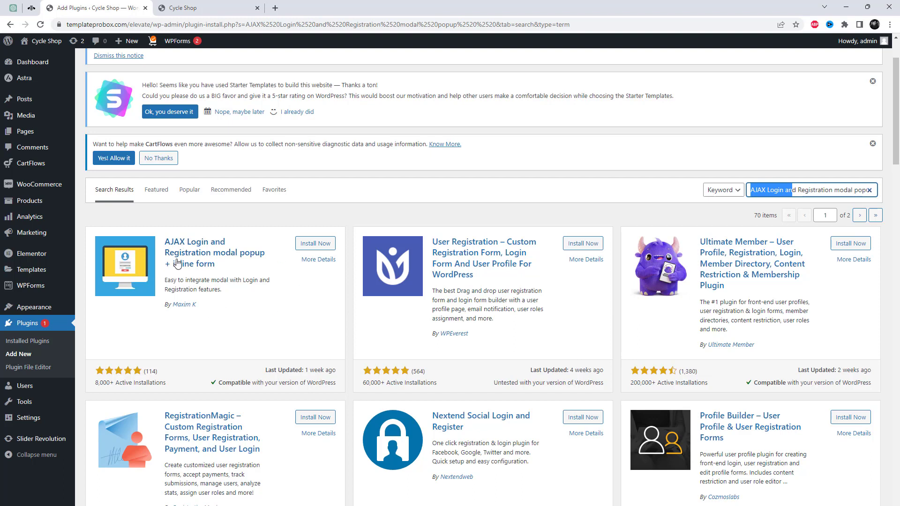
- Install and activate the AJAX Login and Registration modal popup + inline form plugin
left_click(316, 244)
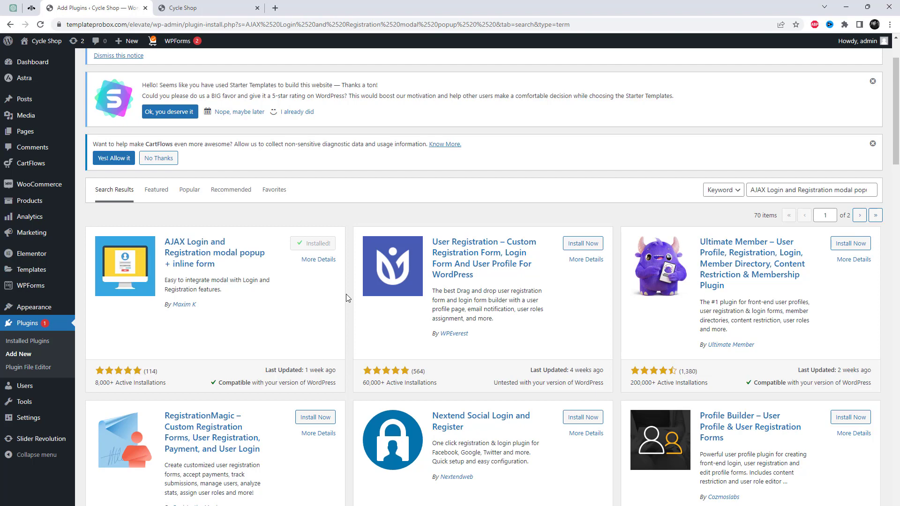
left_click(326, 250)
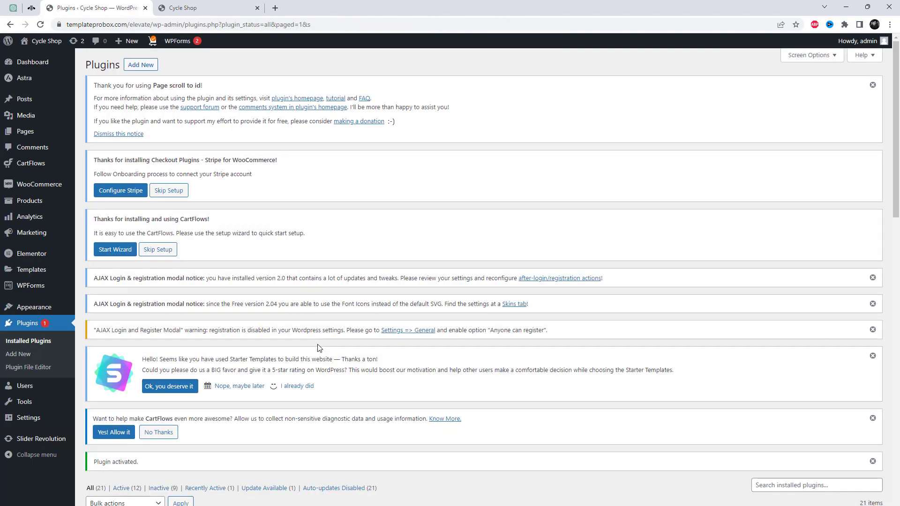
scroll(210, 330, "down", 6)
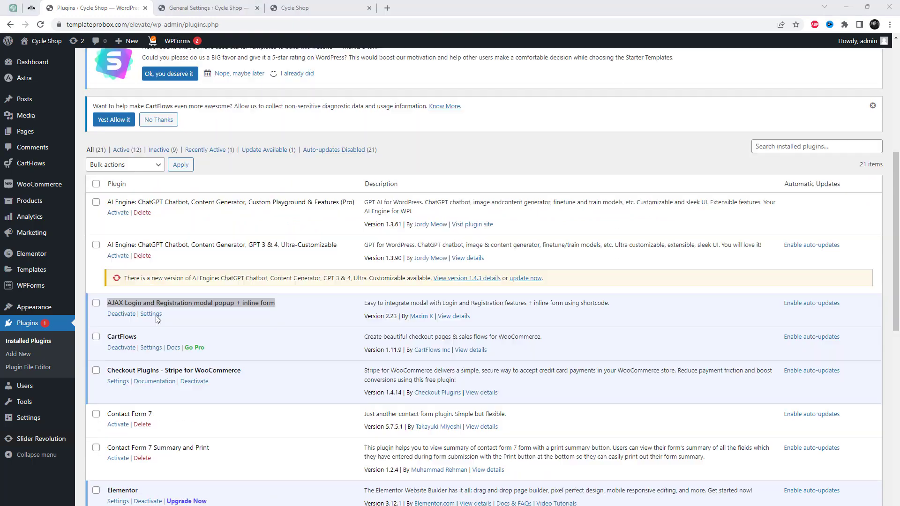
- Copy the inline login form shortcode from the plugin's settings page
left_click(156, 318)
scroll(394, 276, "down", 5)
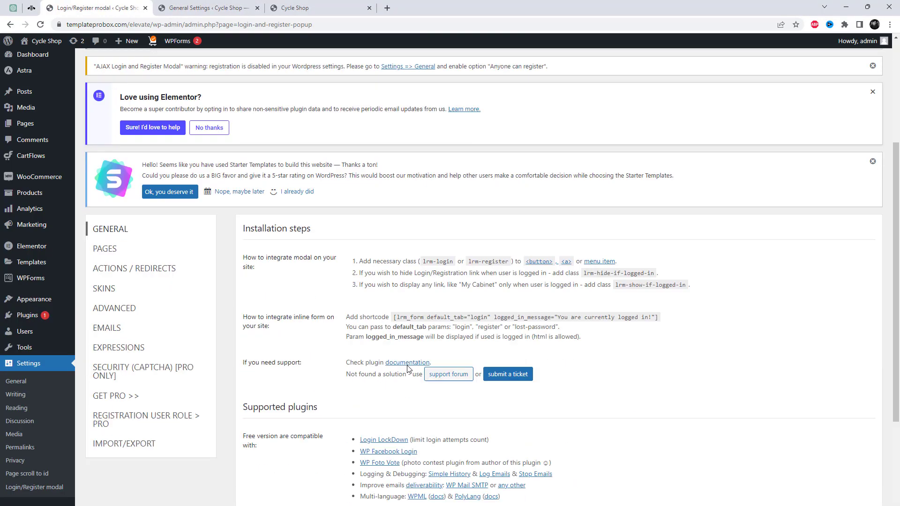
left_click_drag(398, 267, 660, 268)
right_click(653, 268)
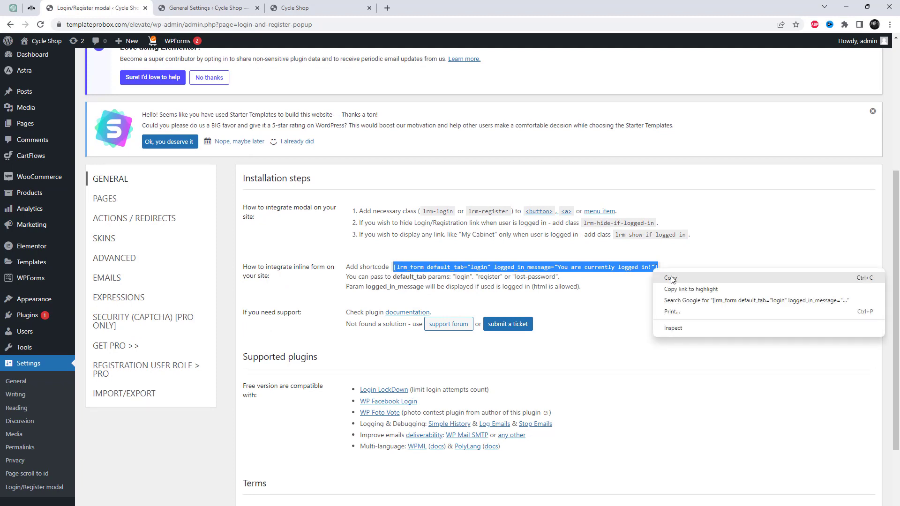
left_click(674, 280)
- From All Pages, open the Login page's Edit with Elementor link in a new tab
mouse_move(45, 125)
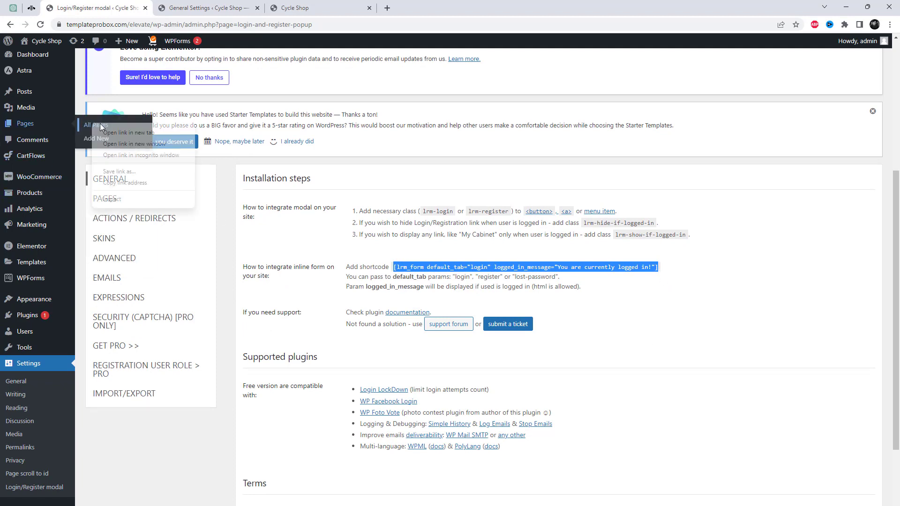
middle_click(96, 125)
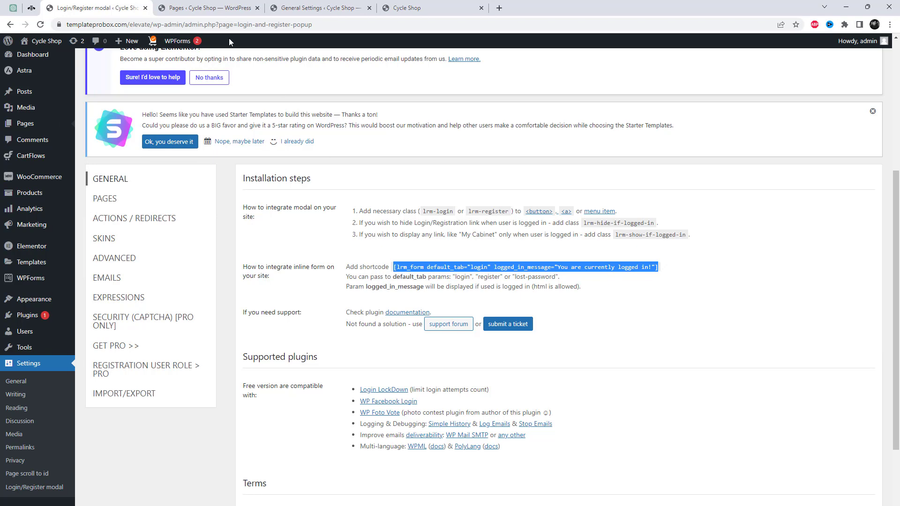
left_click(210, 8)
scroll(156, 421, "down", 3)
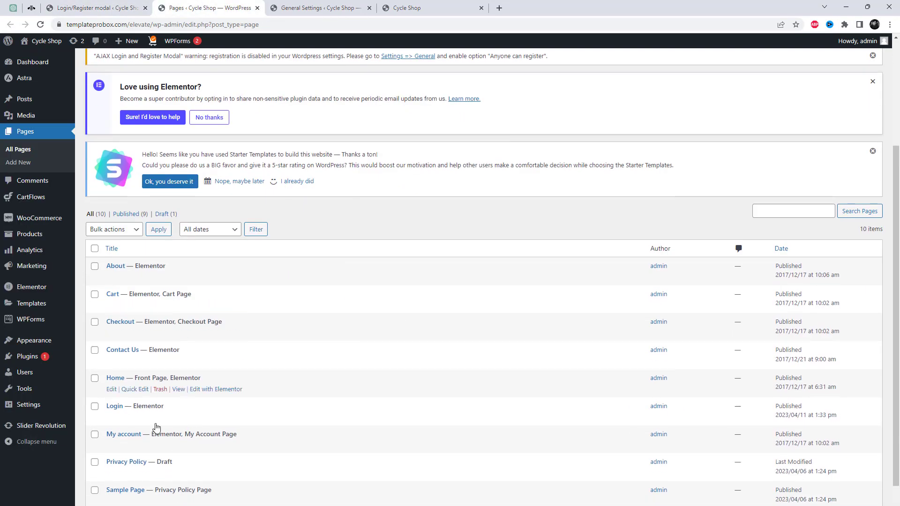
right_click(114, 422)
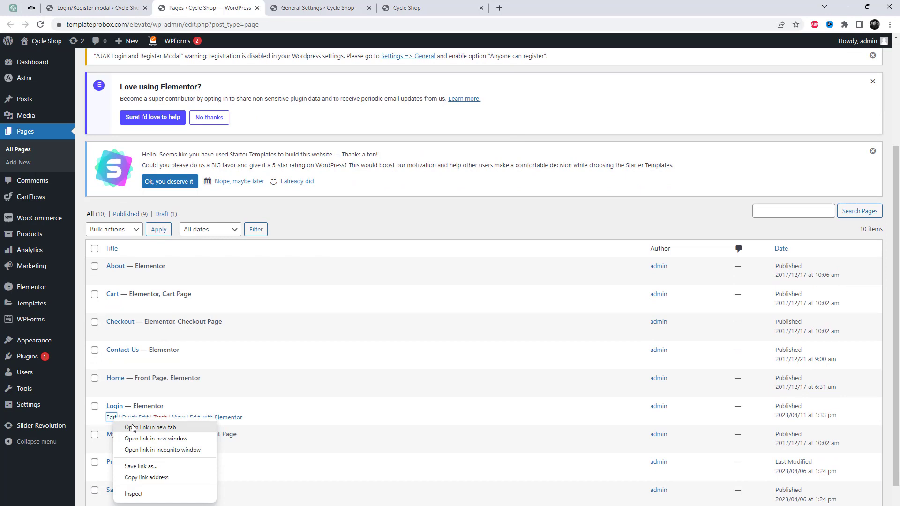
right_click(230, 417)
left_click(263, 422)
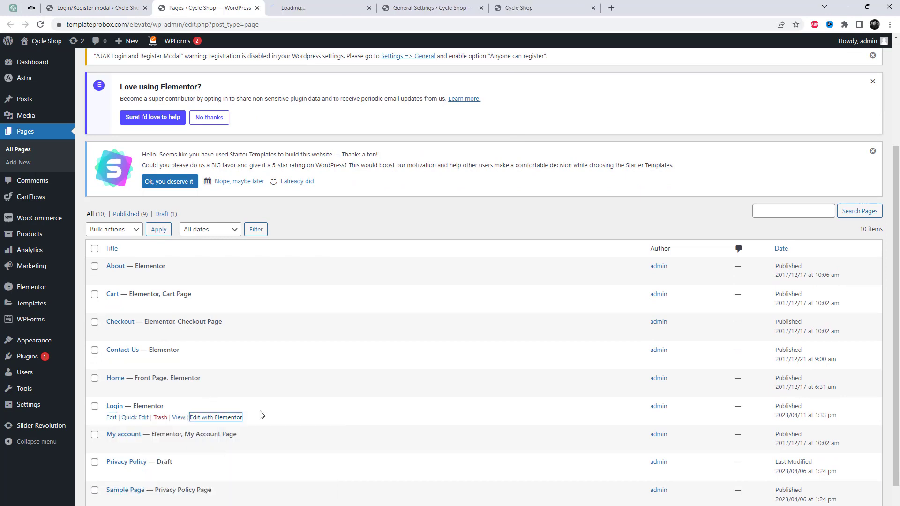
- Add a Shortcode widget holding the copied login-form shortcode to the Login page, then open an incognito window
left_click(328, 13)
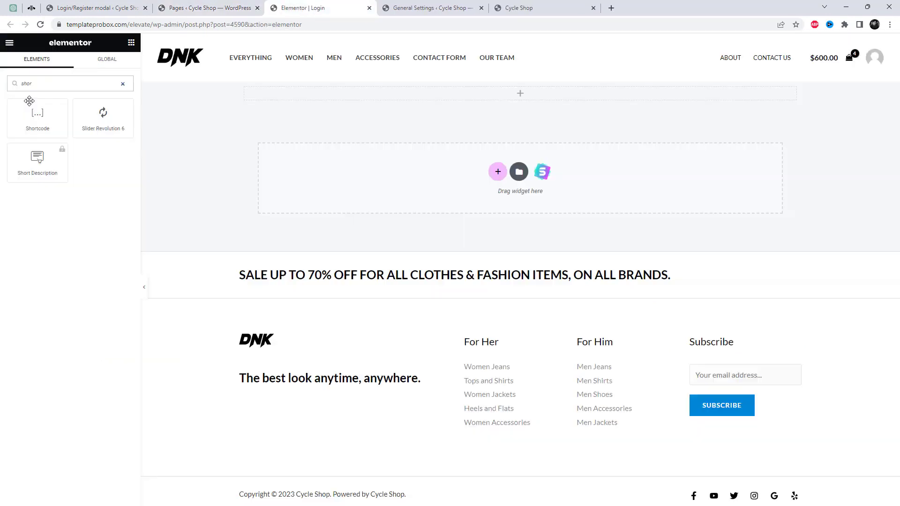
left_click_drag(38, 120, 417, 100)
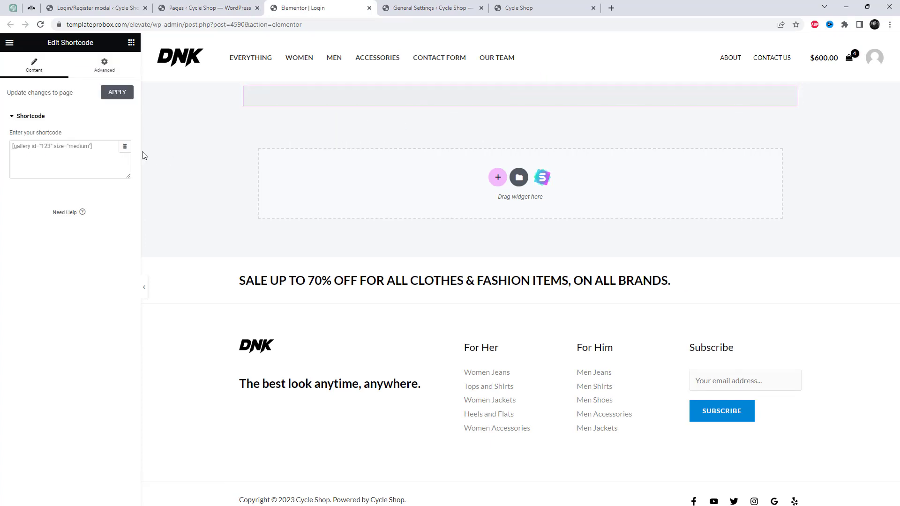
left_click(84, 152)
key("ctrl+v")
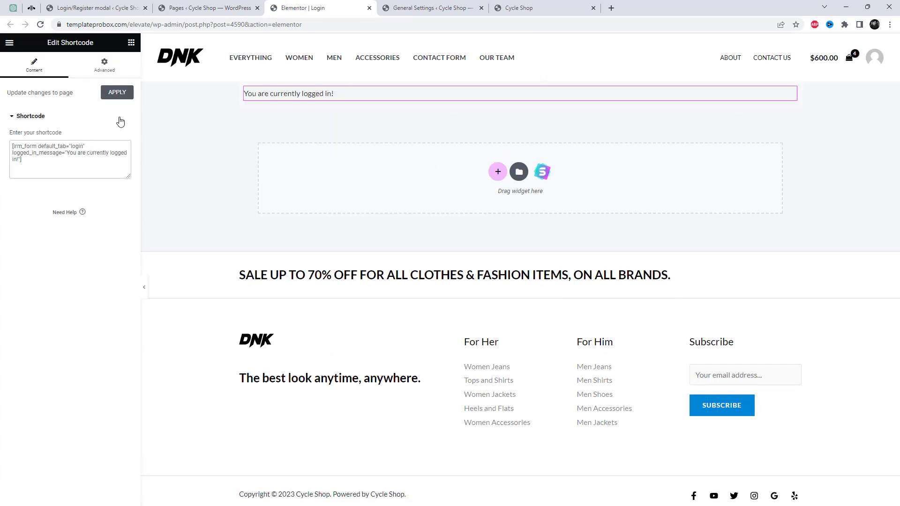
left_click(115, 98)
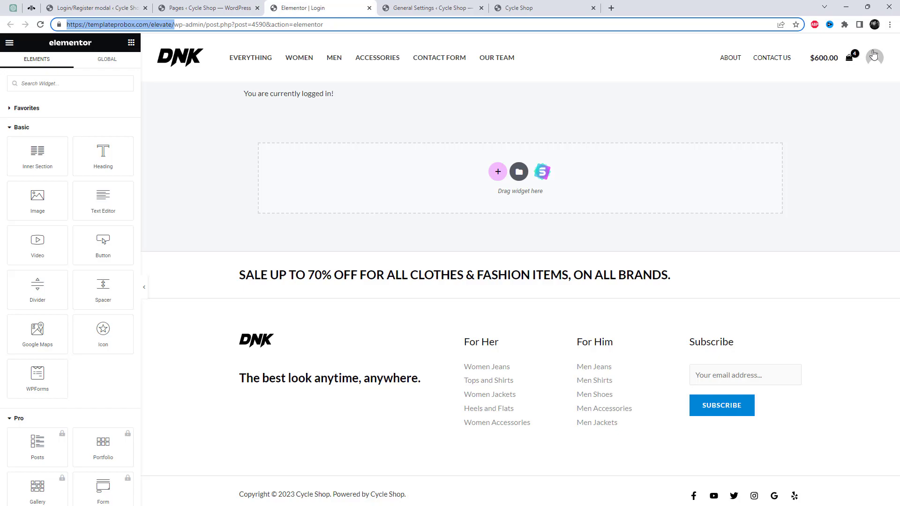
left_click(890, 25)
left_click(842, 62)
- Load the /elevate/login page in the incognito window and try its Email and Password fields
key("ctrl+v")
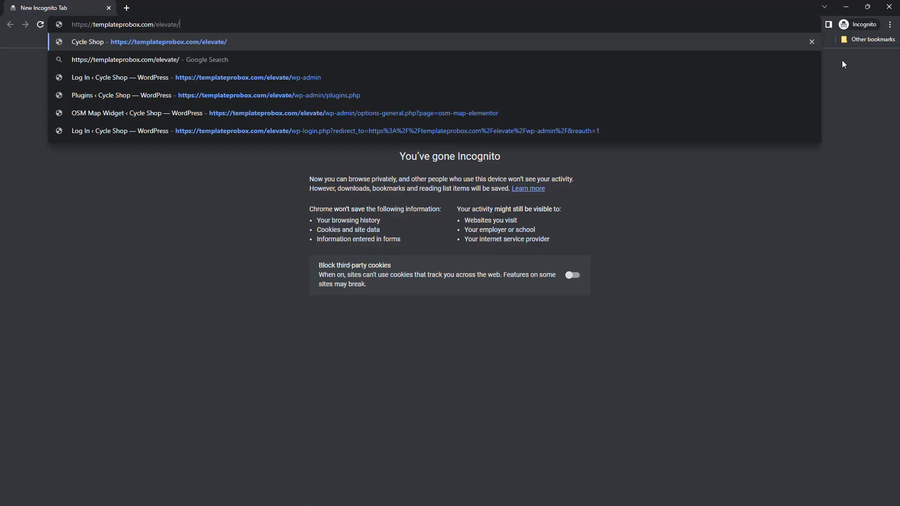
key("Return")
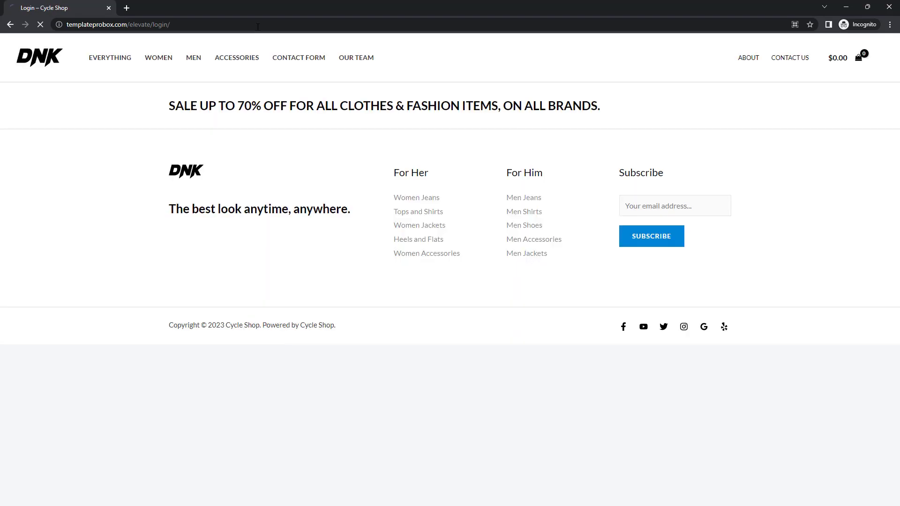
left_click(379, 182)
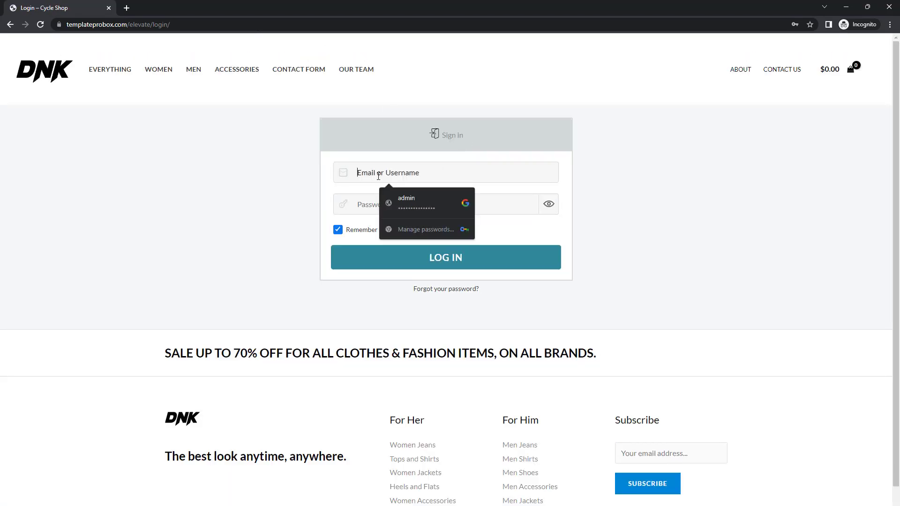
left_click(734, 231)
left_click(395, 210)
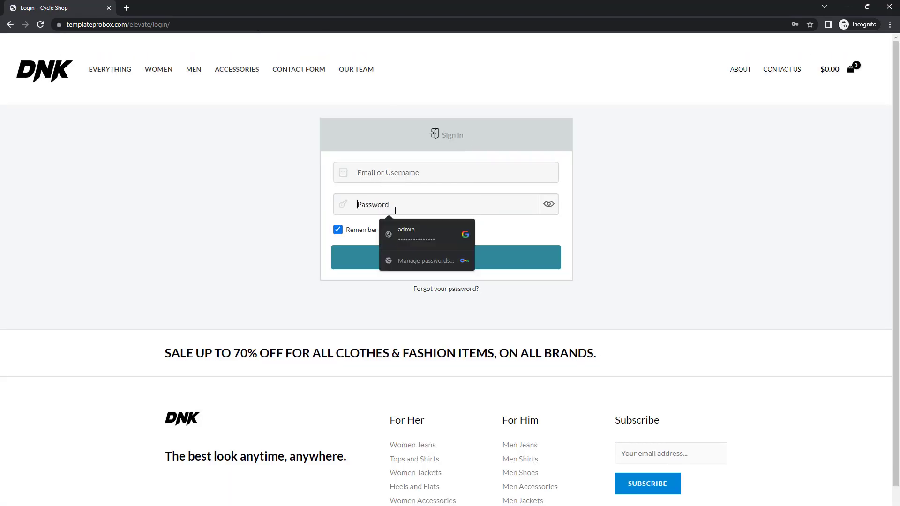
left_click(688, 217)
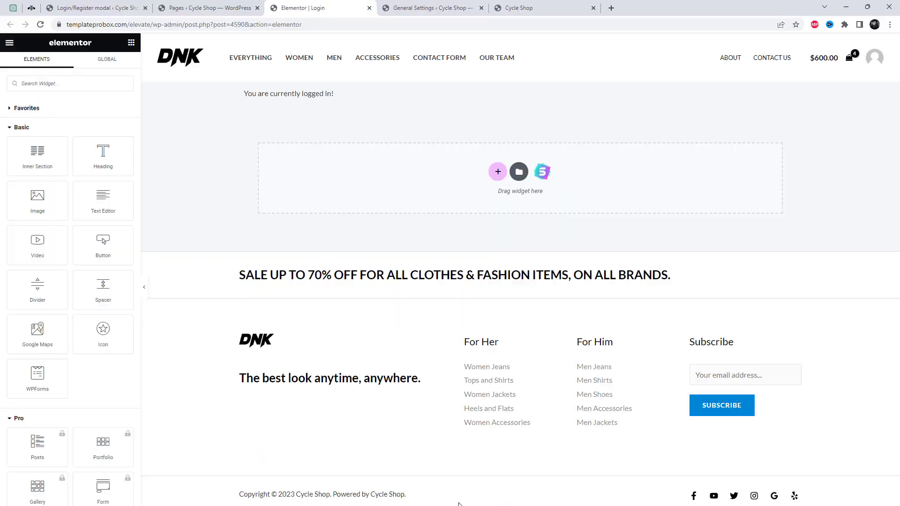
- Open Settings > Reading in a new tab and switch to it
left_click(96, 8)
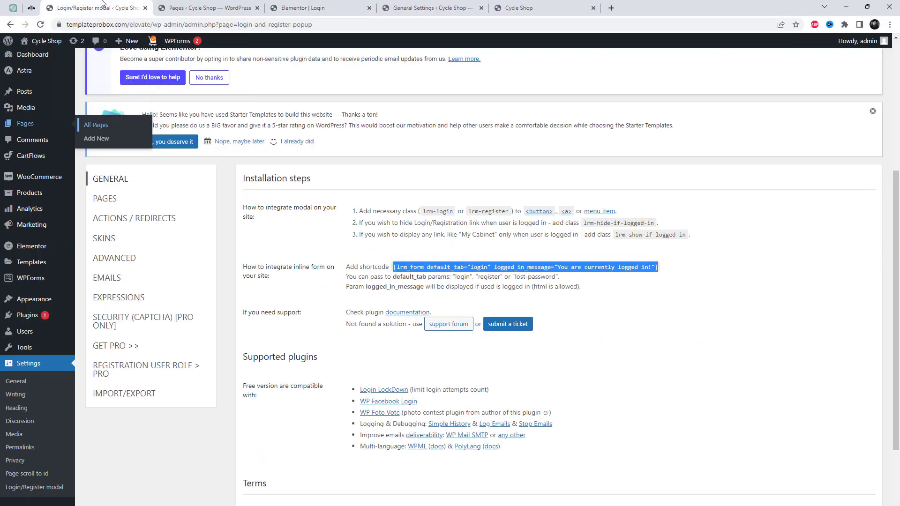
right_click(28, 411)
left_click(183, 448)
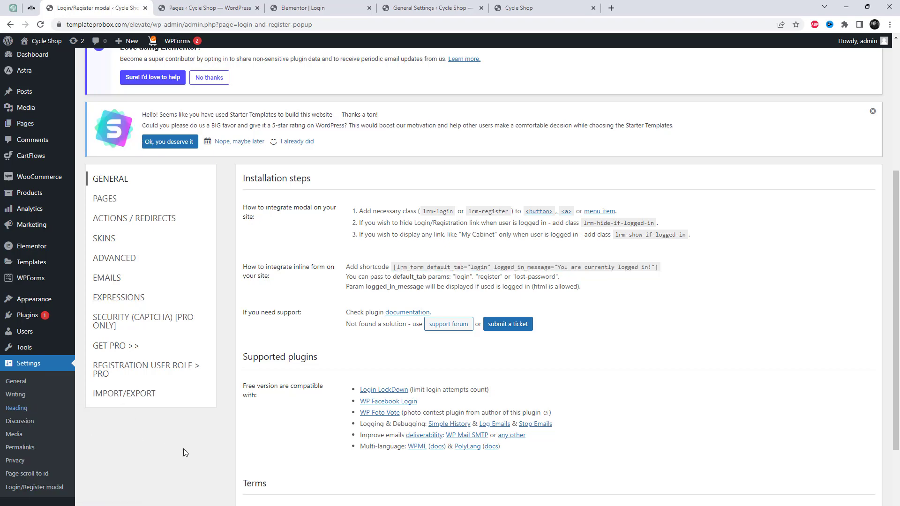
right_click(27, 409)
left_click(62, 417)
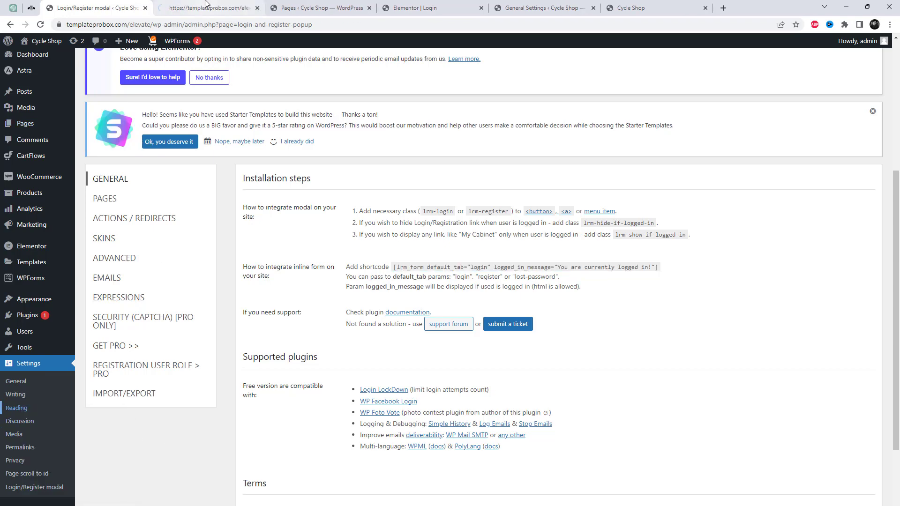
key("ctrl+Tab")
- In Settings > General, save with Membership set to 'Anyone can register'
scroll(407, 346, "down", 3)
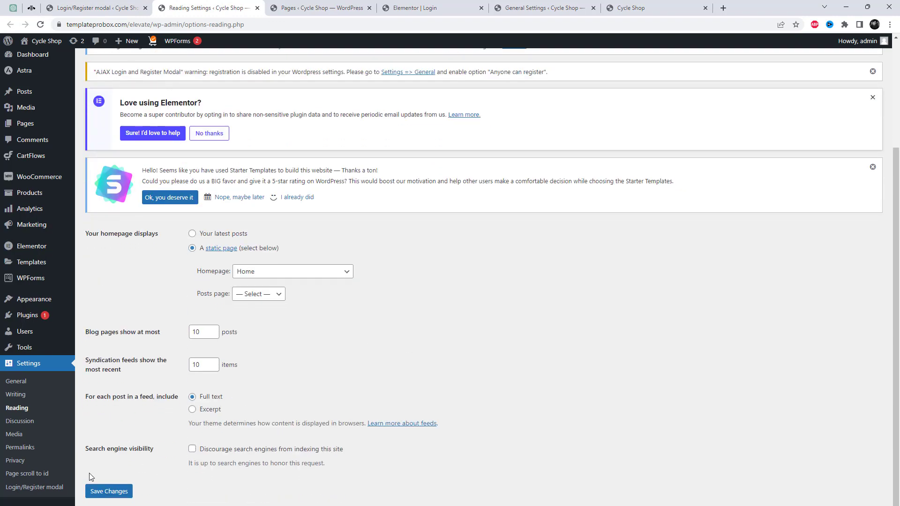
left_click(14, 381)
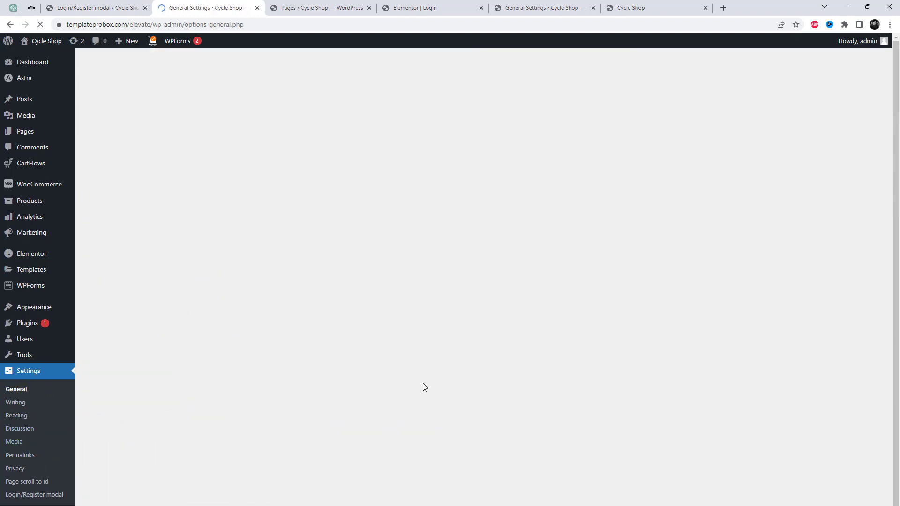
scroll(393, 374, "down", 10)
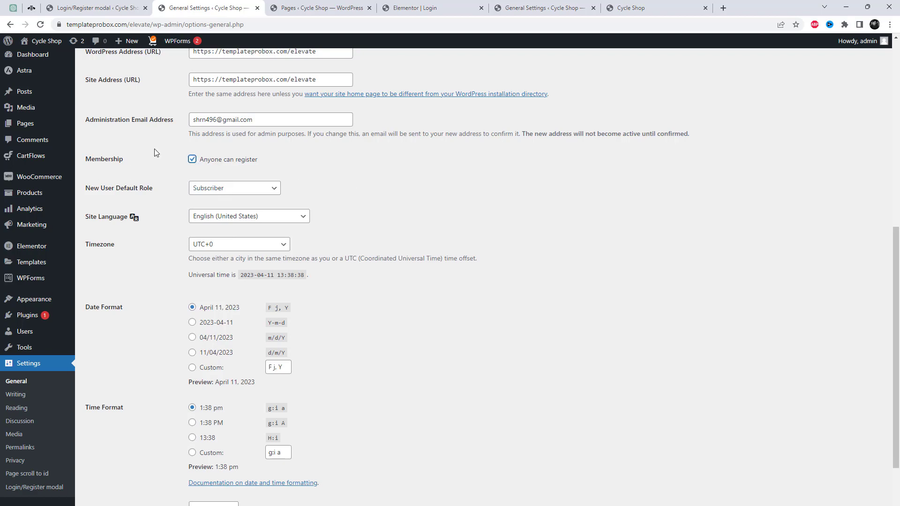
scroll(483, 277, "down", 3)
left_click(109, 491)
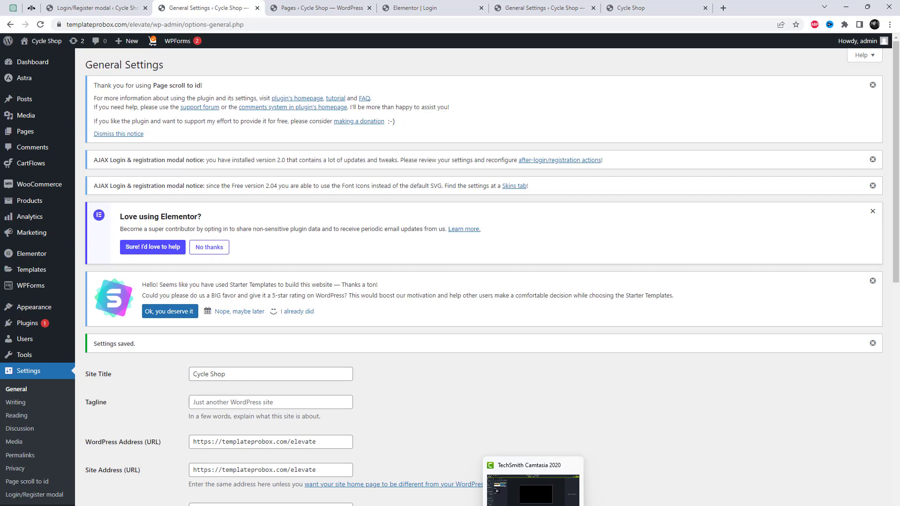
- Reload the incognito login page, switch to New account, and tick 'I agree with the Terms'
left_click(560, 485)
right_click(660, 233)
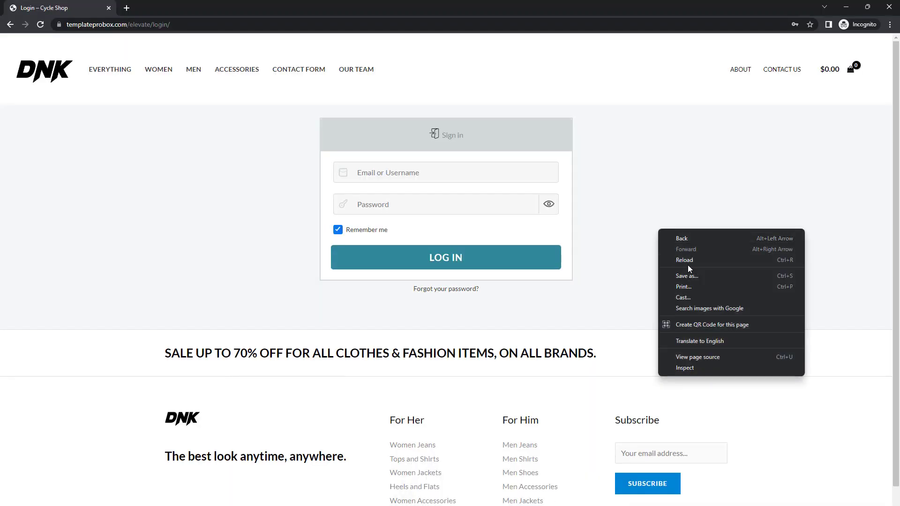
left_click(688, 261)
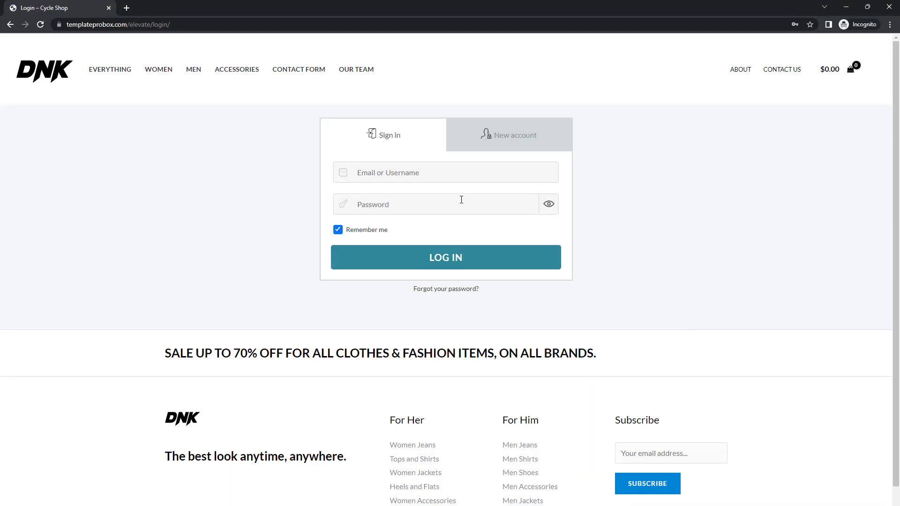
left_click(495, 136)
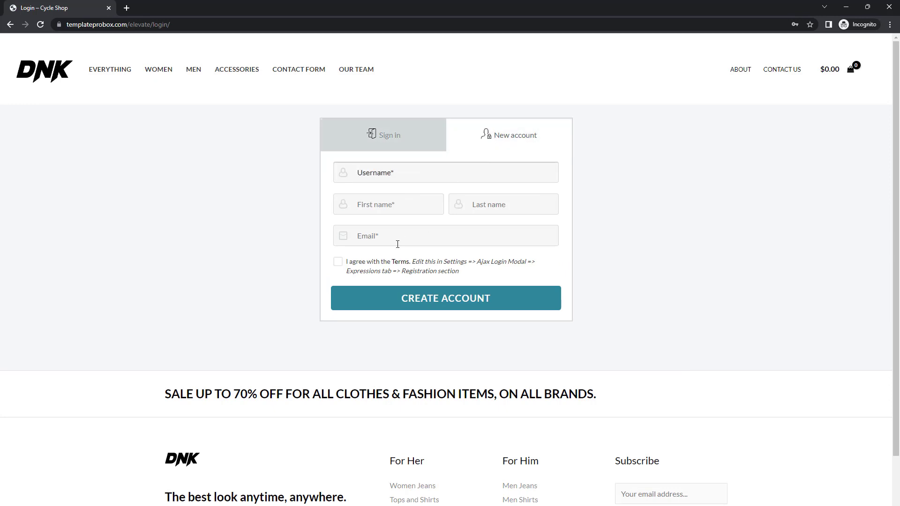
left_click(338, 262)
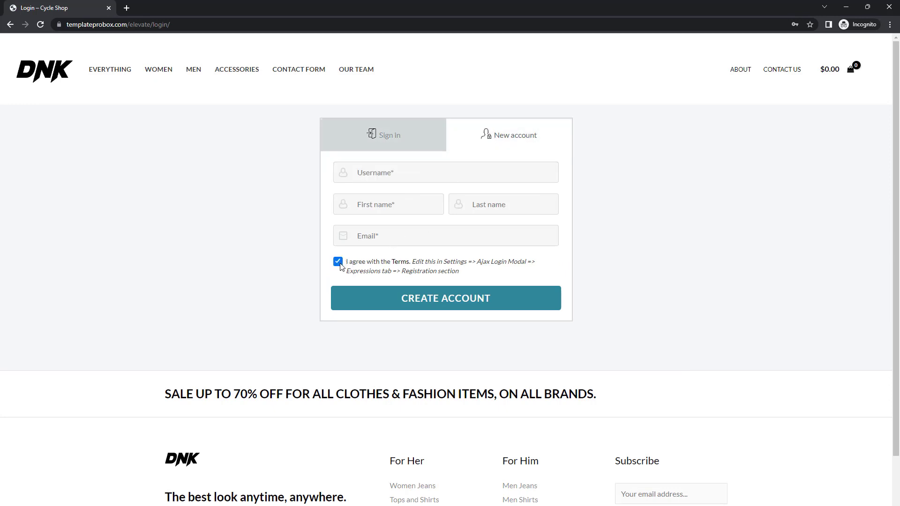
- In the plugin's Actions/Redirects settings, set Action after login to hide the modal
left_click(338, 261)
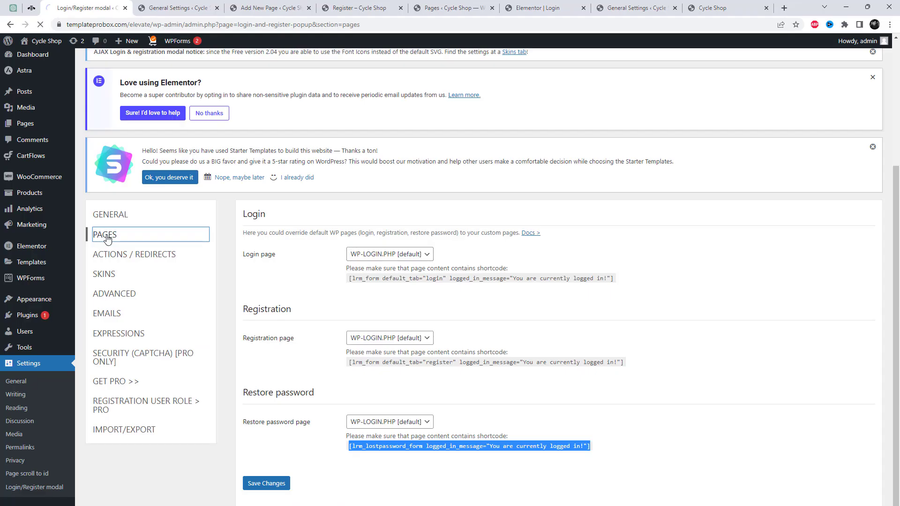
left_click(105, 239)
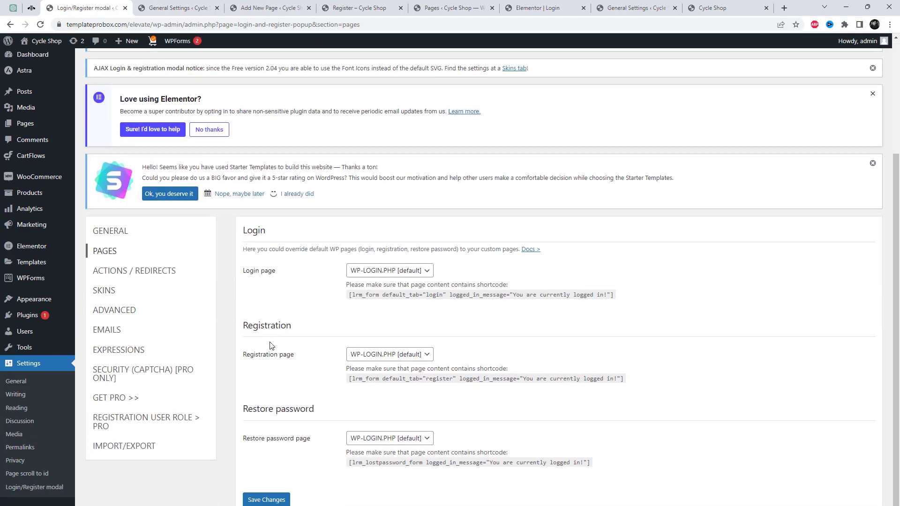
left_click(115, 272)
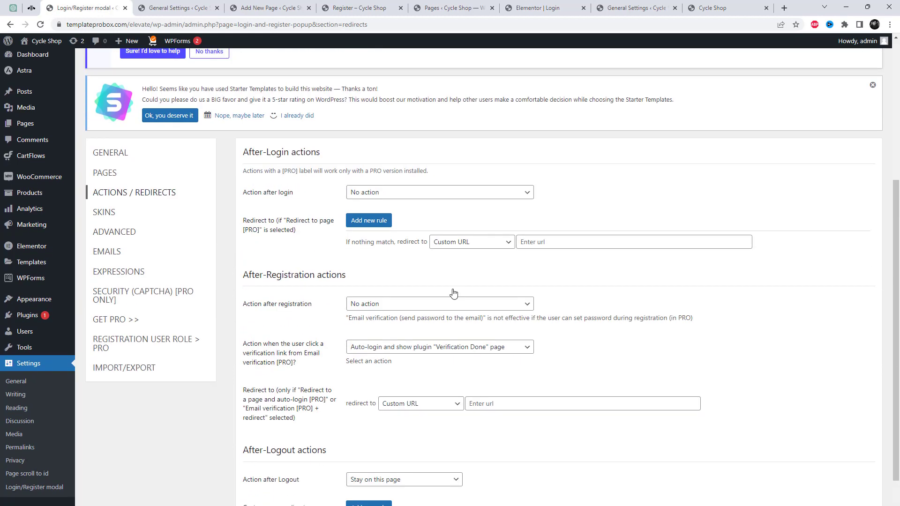
left_click(399, 194)
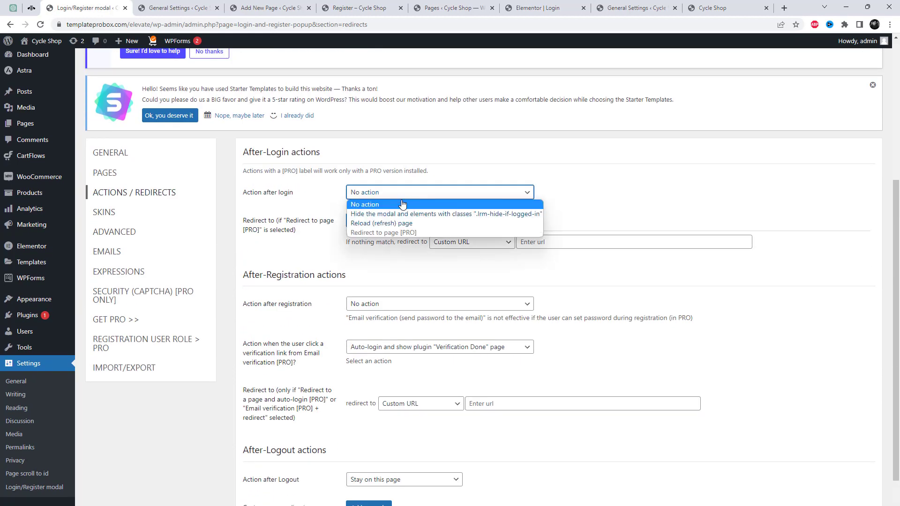
left_click(406, 215)
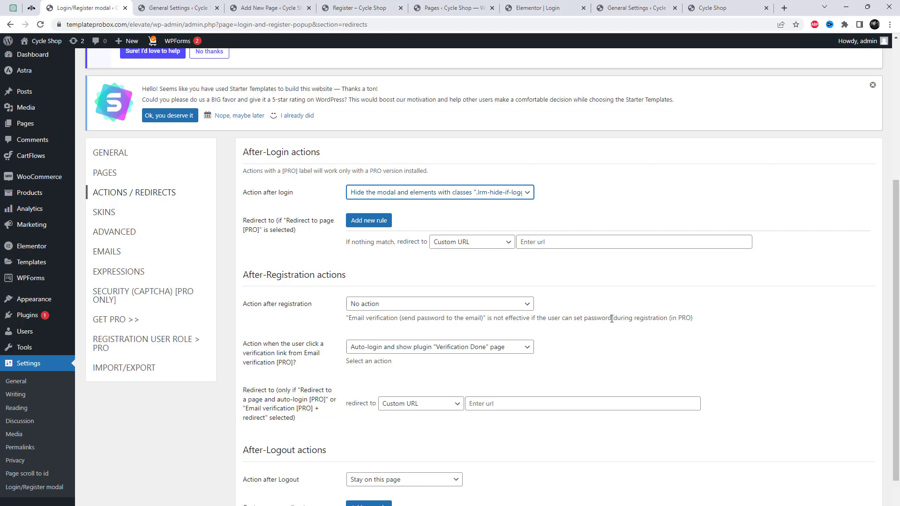
- Set Action after registration to 'Auto-login and stay on the page' and save the changes
scroll(613, 316, "down", 2)
left_click(387, 226)
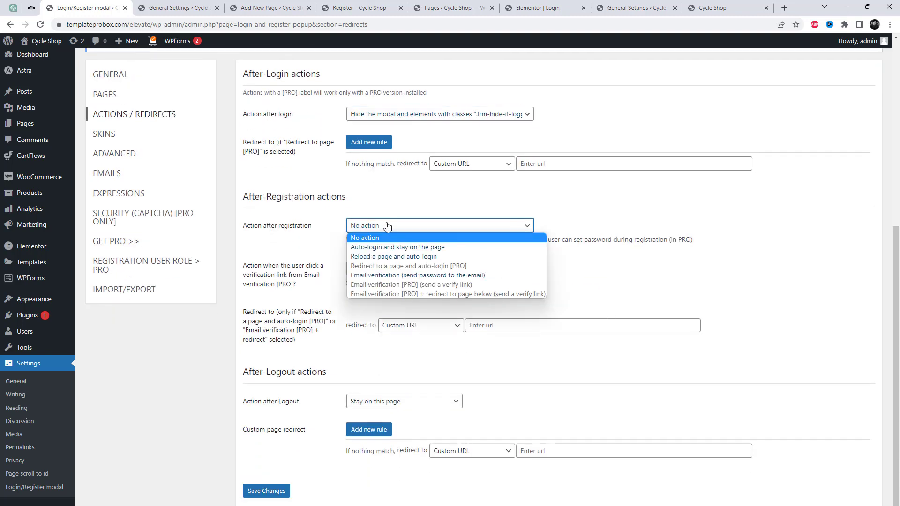
left_click(387, 226)
left_click(387, 226)
left_click(387, 226)
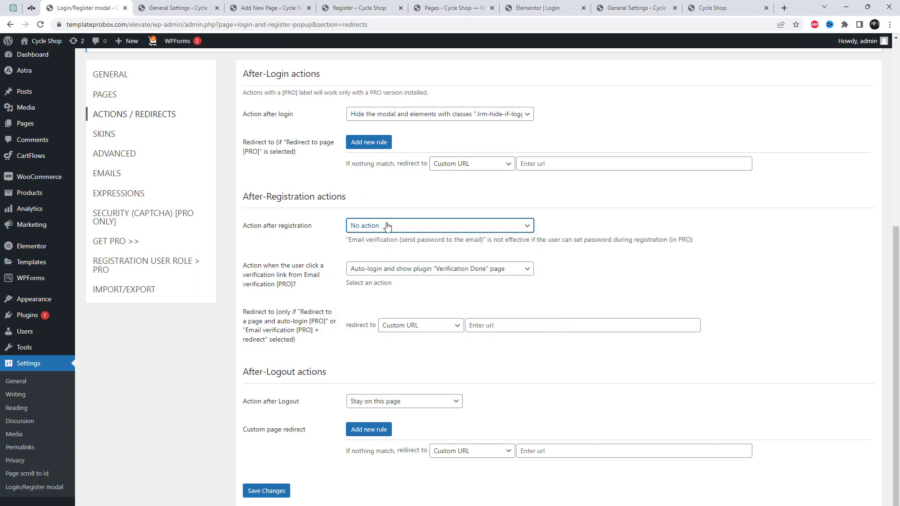
left_click(387, 226)
left_click(391, 247)
scroll(543, 355, "down", 1)
left_click(266, 484)
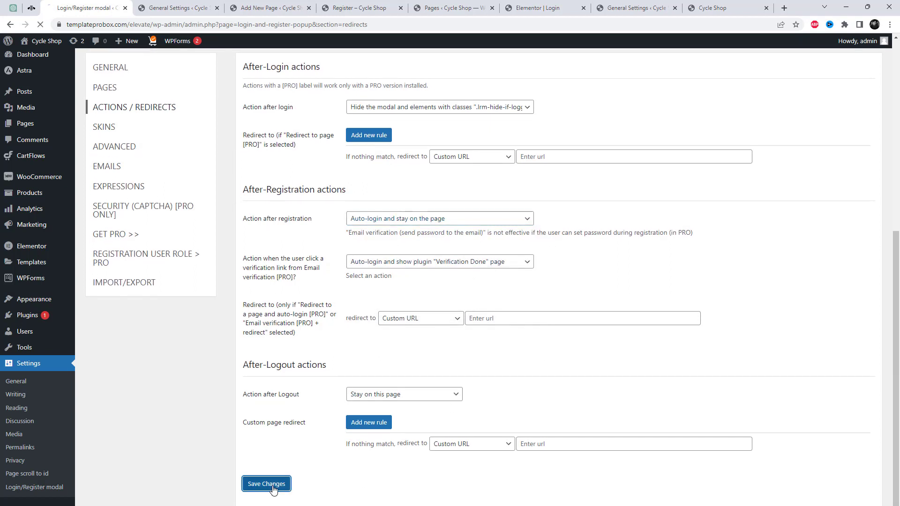
scroll(304, 388, "down", 7)
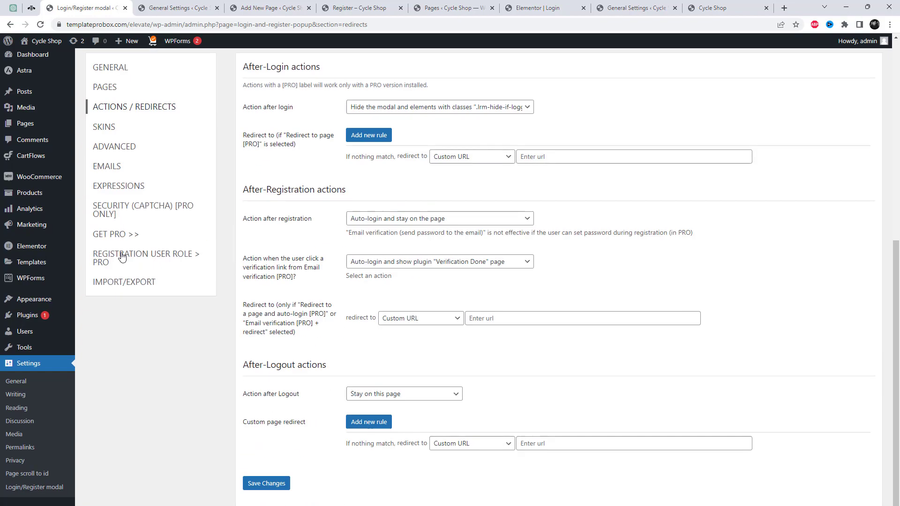
scroll(110, 231, "up", 2)
left_click(109, 210)
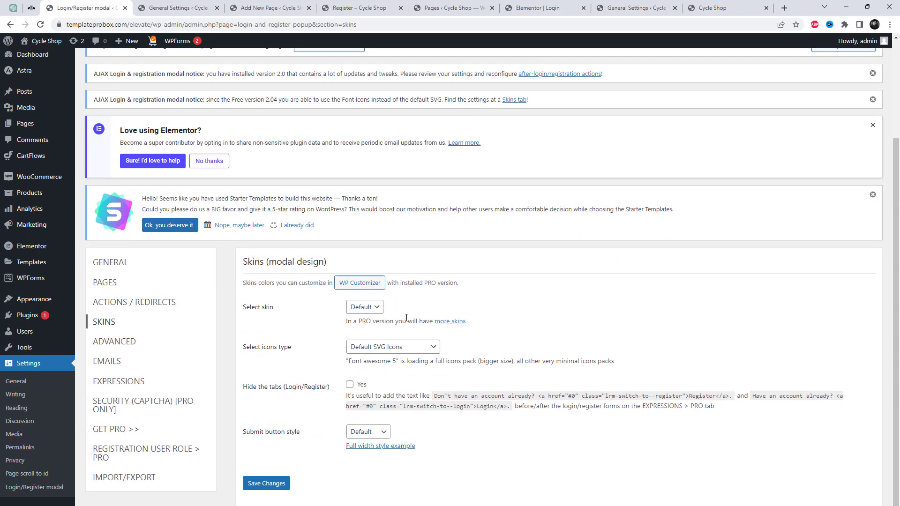
- Check the Skin and Icon type choices, leaving icons as Default SVG Icons
left_click(370, 307)
left_click(374, 307)
left_click(393, 348)
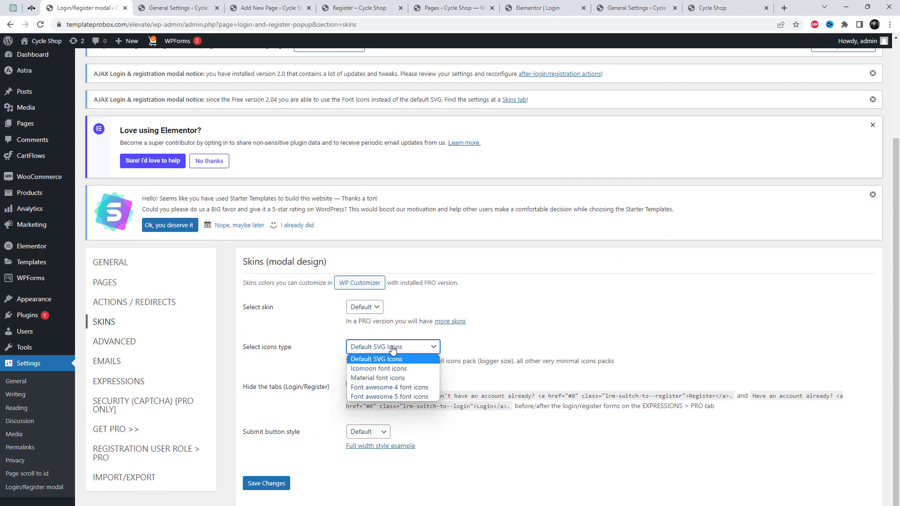
left_click(392, 347)
- Go to the plugin's Advanced section and then its Emails settings
left_click(115, 344)
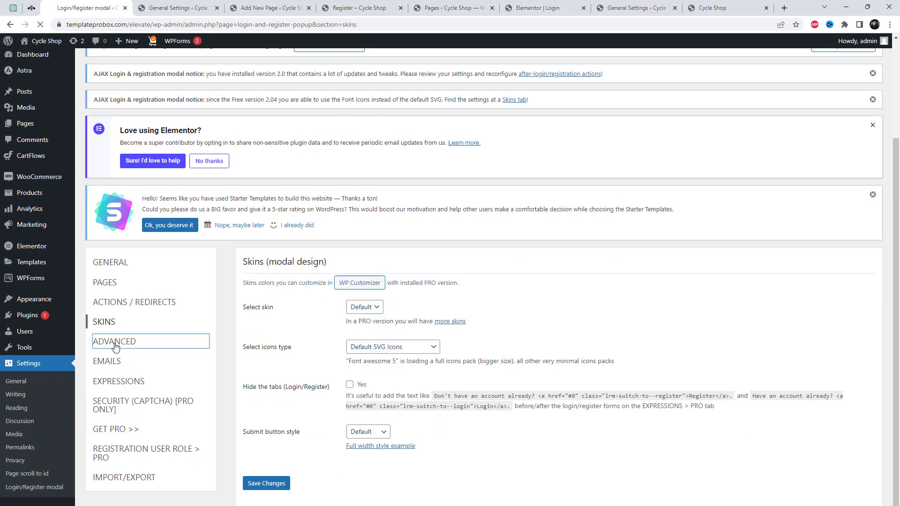
scroll(148, 276, "down", 5)
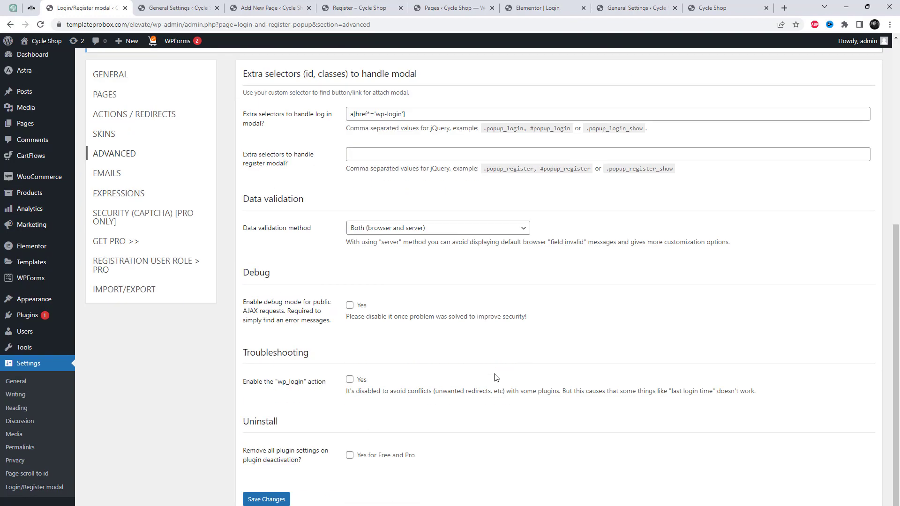
left_click(115, 177)
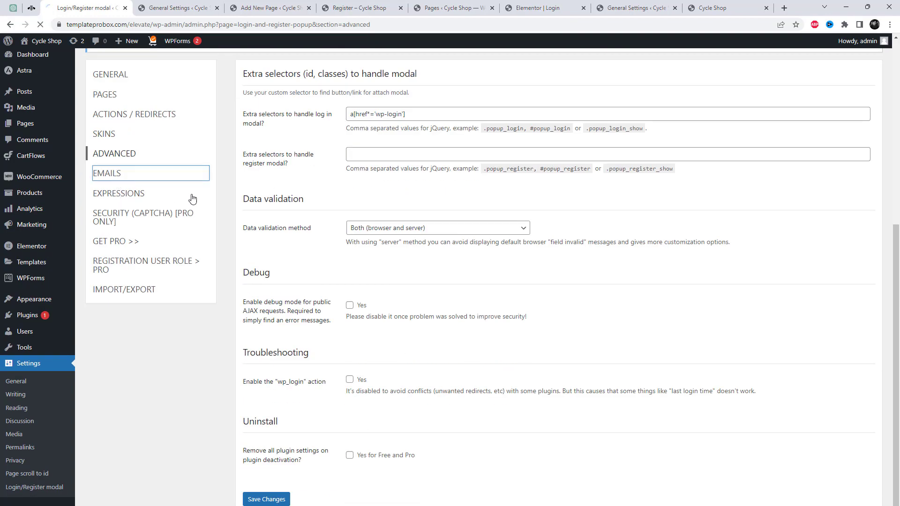
scroll(435, 337, "down", 5)
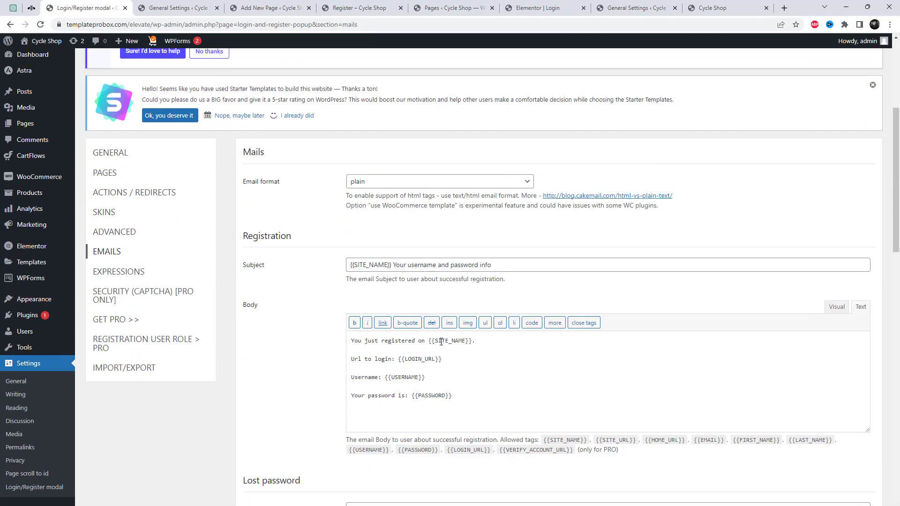
scroll(423, 318, "down", 2)
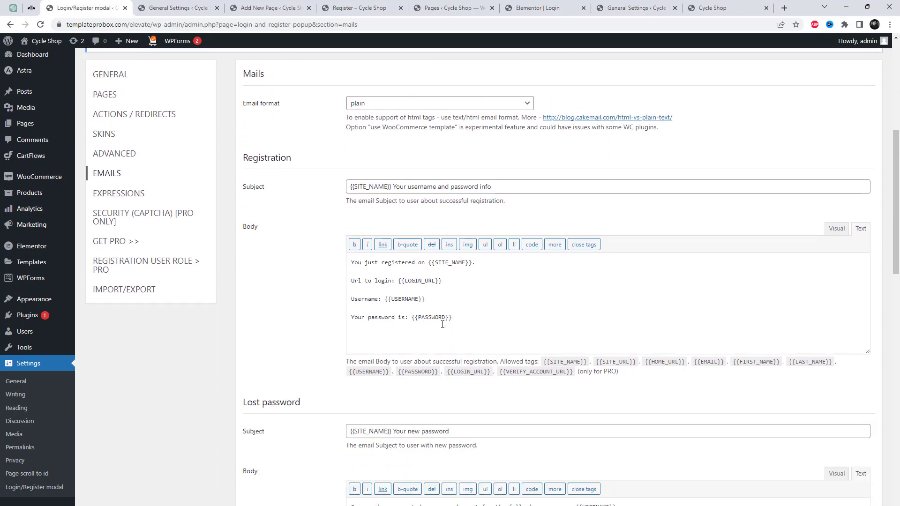
scroll(313, 187, "up", 2)
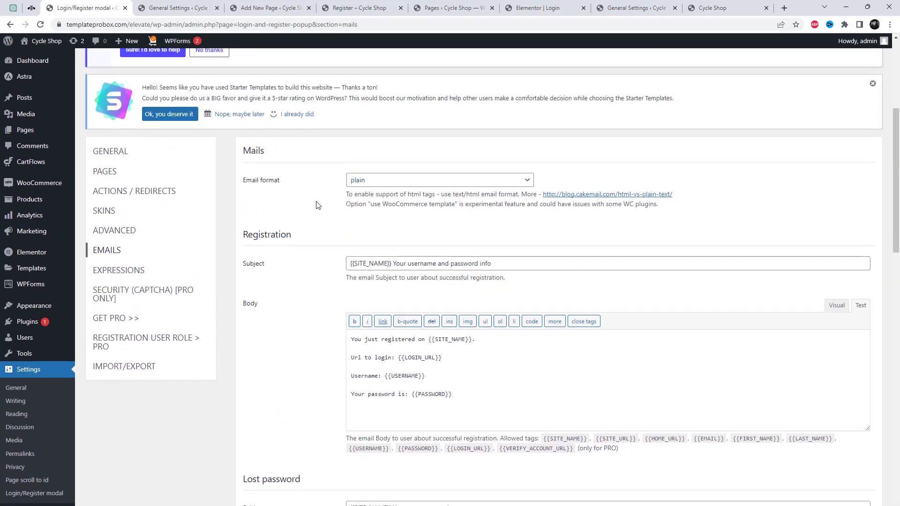
- Scroll through the registration, lost-password and admin email templates, selecting parts of their text
scroll(317, 203, "down", 2)
scroll(423, 288, "down", 4)
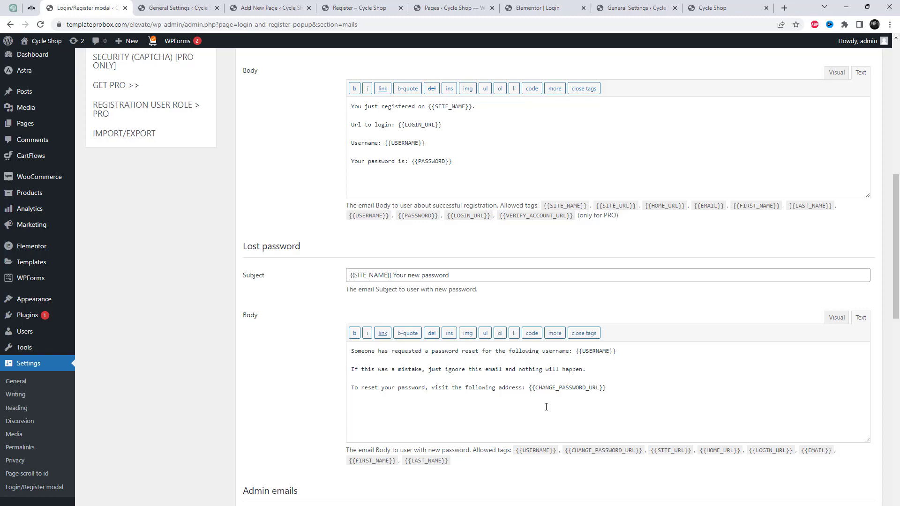
scroll(544, 401, "down", 12)
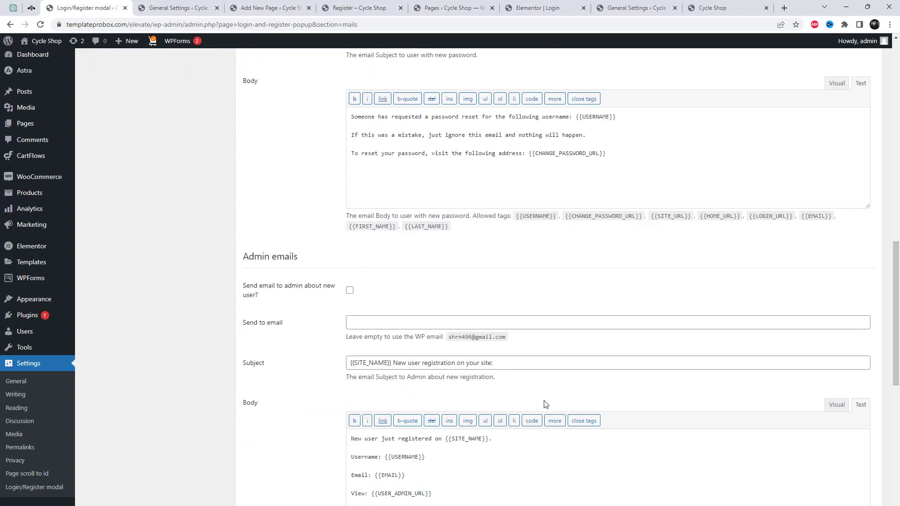
scroll(545, 404, "down", 7)
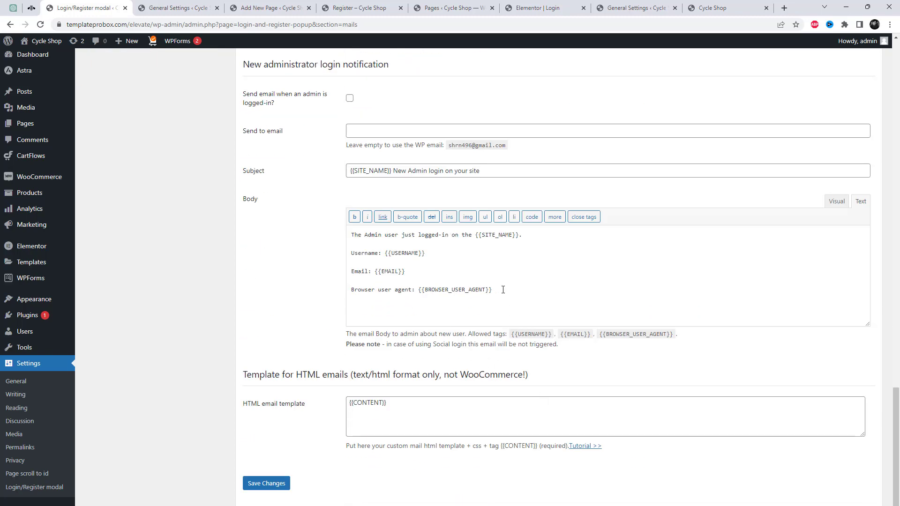
left_click_drag(503, 289, 333, 251)
scroll(319, 234, "up", 4)
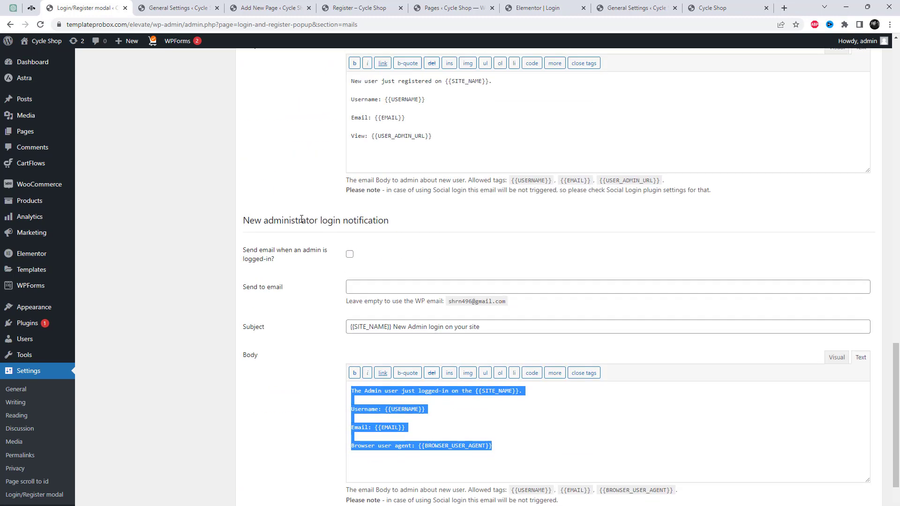
left_click_drag(301, 220, 369, 220)
scroll(317, 234, "up", 8)
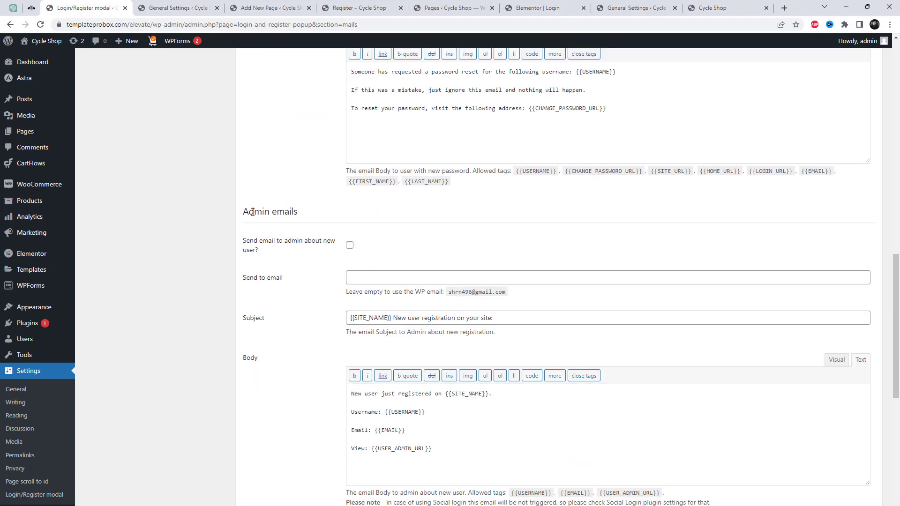
left_click_drag(247, 212, 295, 213)
scroll(422, 267, "up", 11)
left_click_drag(267, 270, 287, 270)
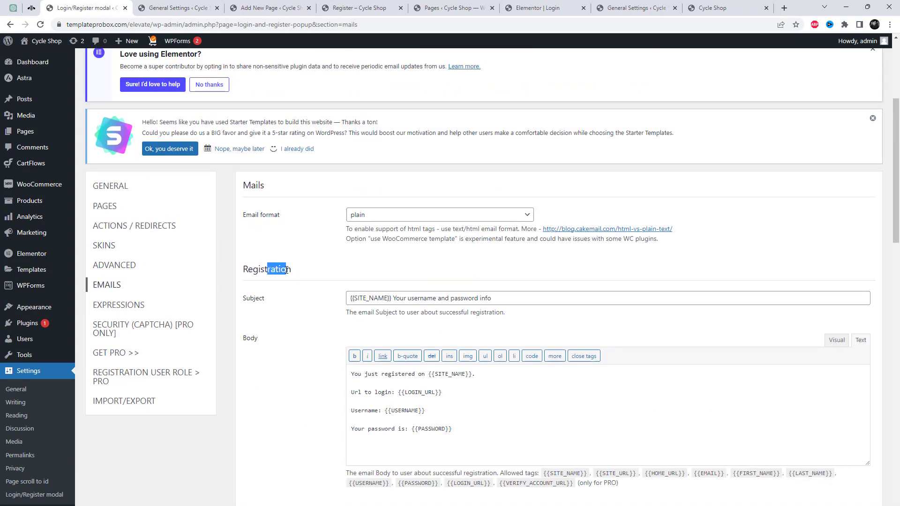
- In Expressions, replace the Terms link markup so it reads "I agree with the website's Terms." and save
left_click(119, 305)
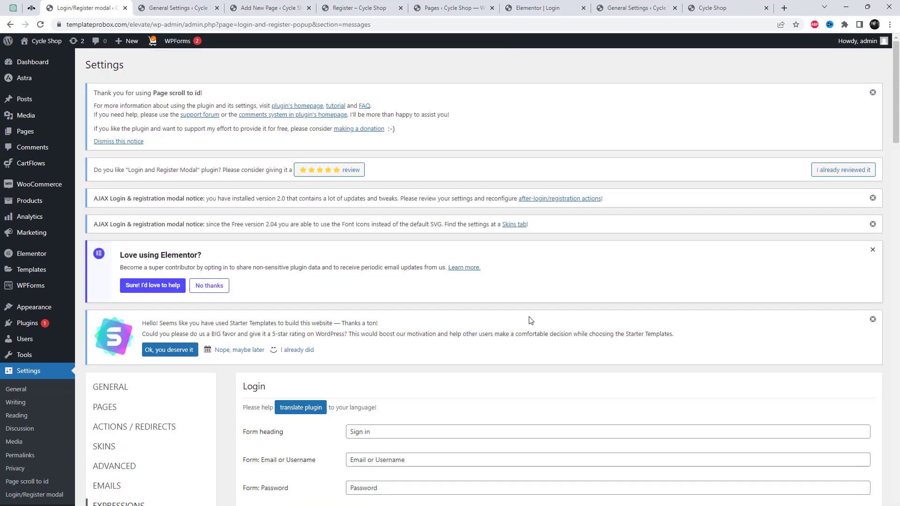
scroll(530, 320, "down", 20)
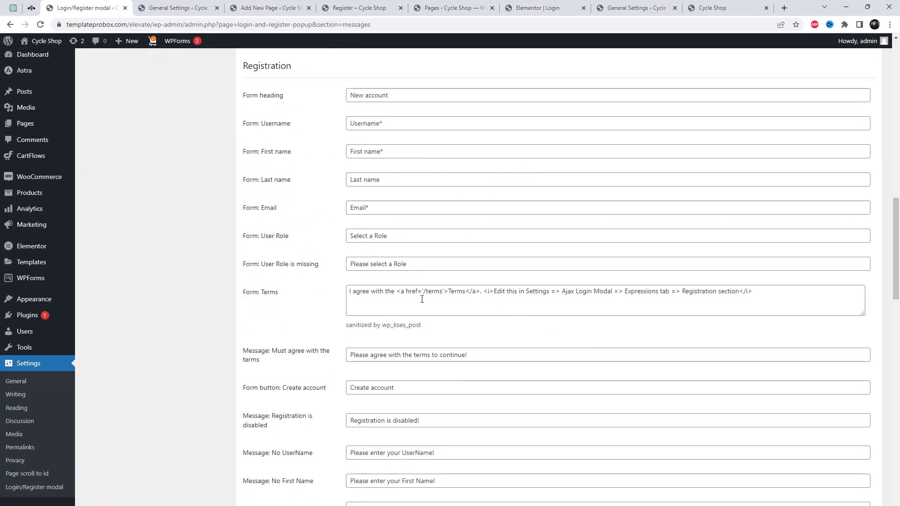
left_click_drag(396, 291, 766, 289)
key("BackSpace")
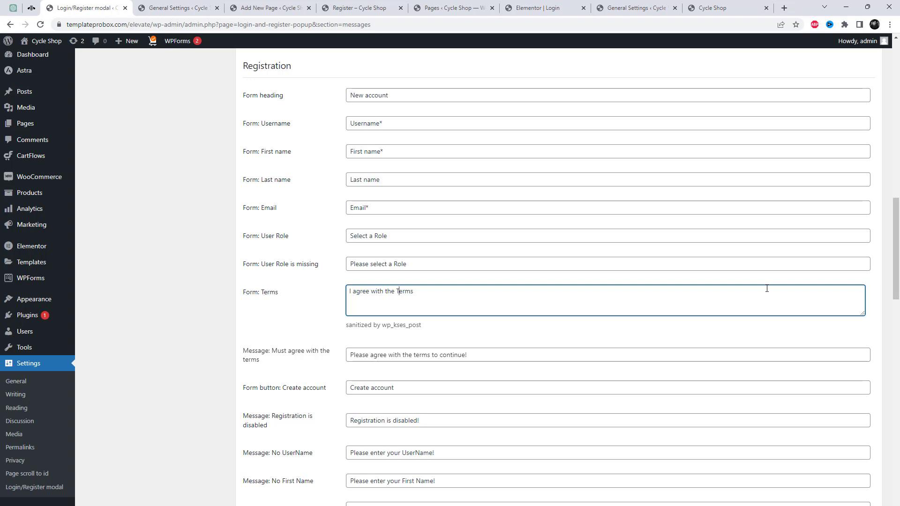
type("website's")
scroll(543, 254, "down", 2)
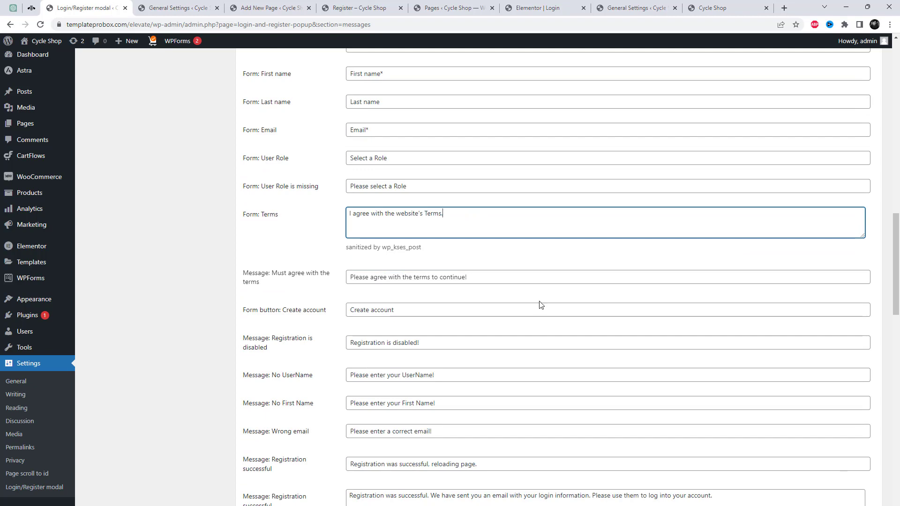
scroll(540, 304, "down", 20)
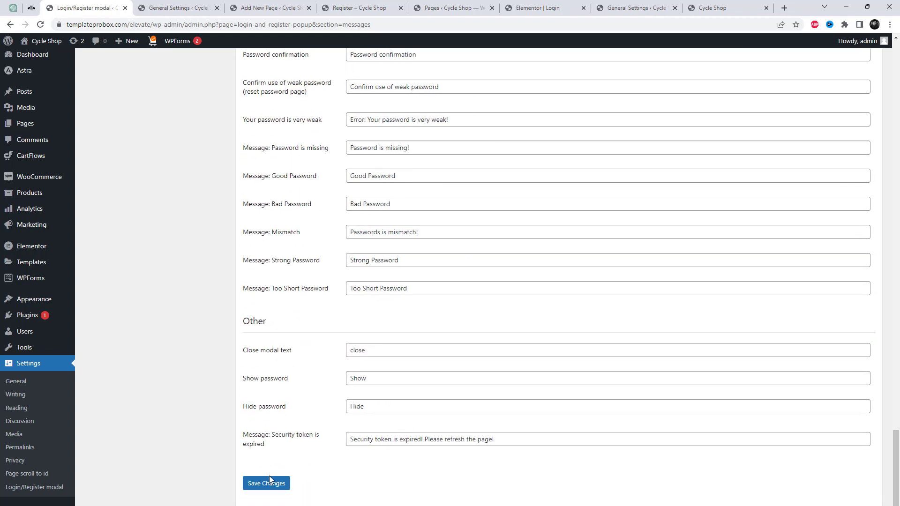
left_click(270, 479)
- In the incognito window, change the page address from register to the site's login page
mouse_move(512, 505)
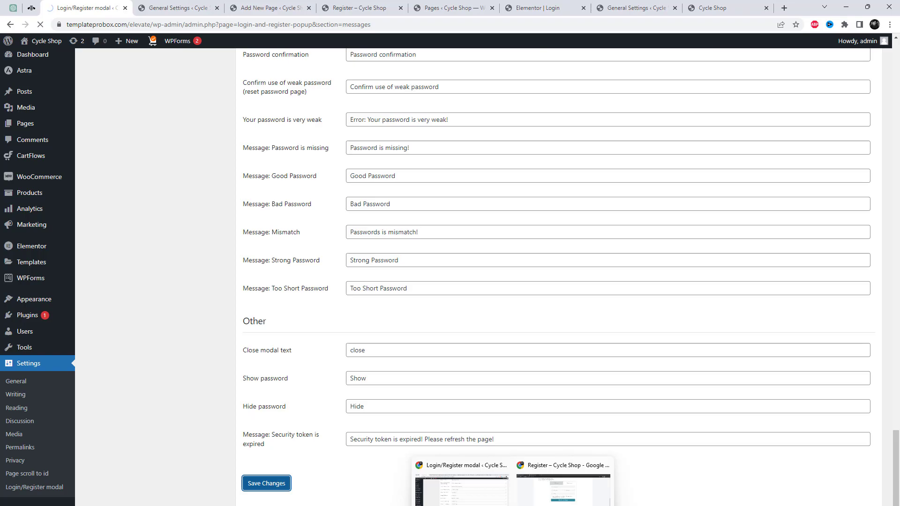
left_click(563, 488)
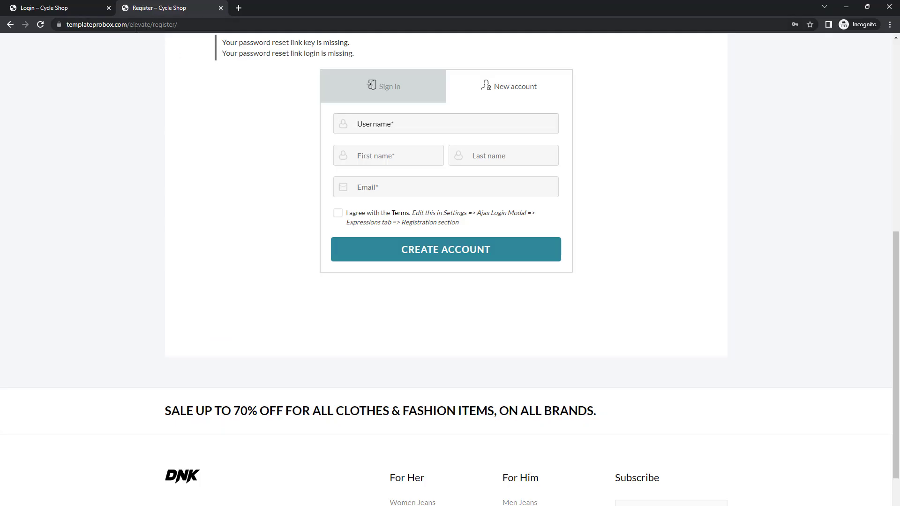
left_click_drag(152, 24, 256, 29)
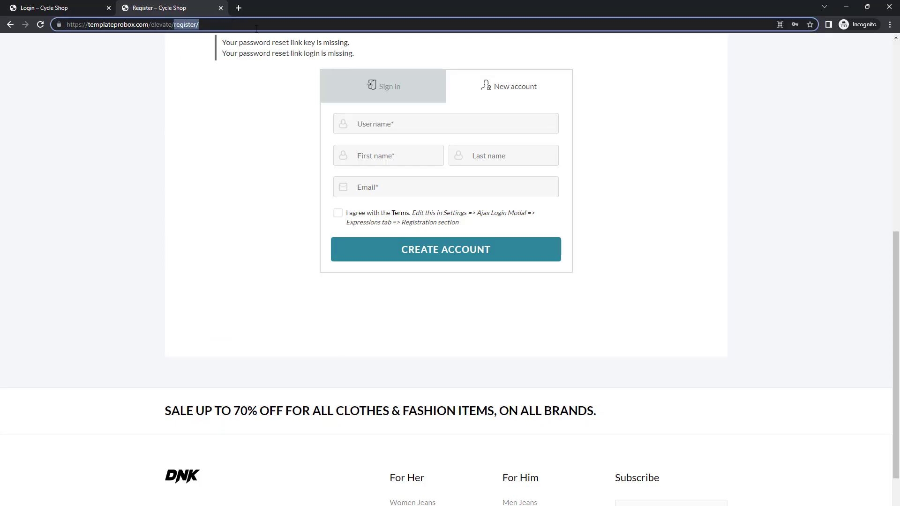
type("login")
key("Return")
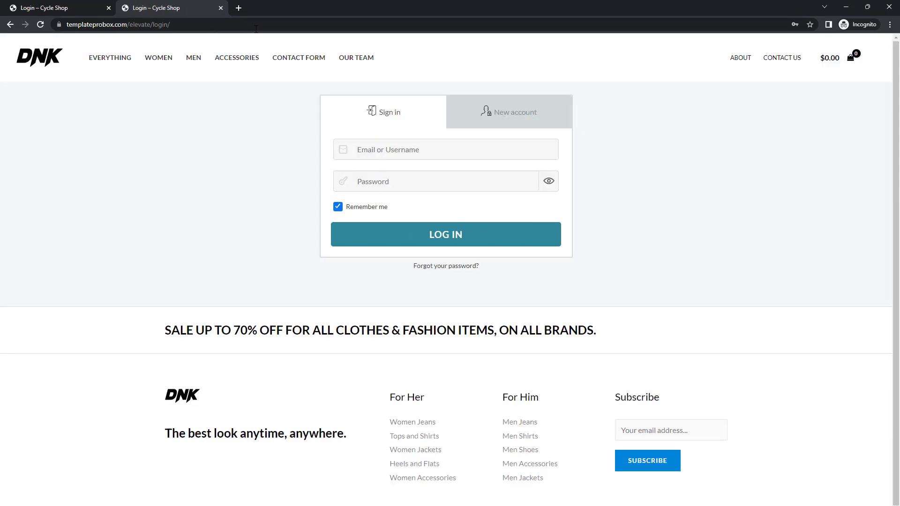
- Sign in through the front-end login form using the saved administrator login
left_click(488, 124)
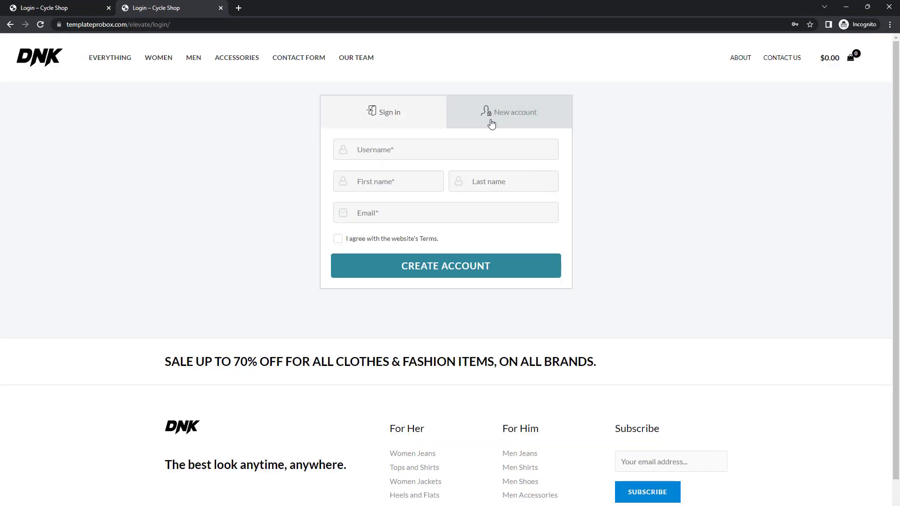
left_click(406, 125)
left_click(419, 149)
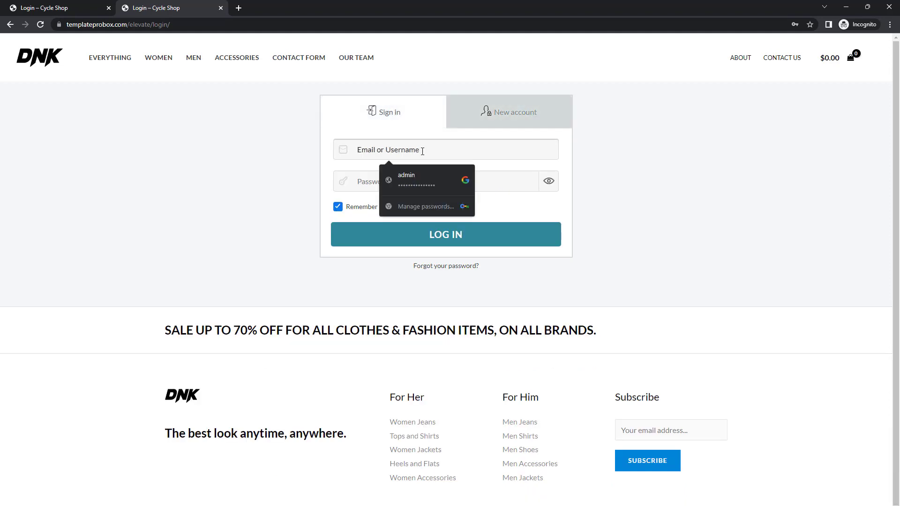
left_click(427, 185)
left_click(434, 237)
scroll(506, 313, "down", 1)
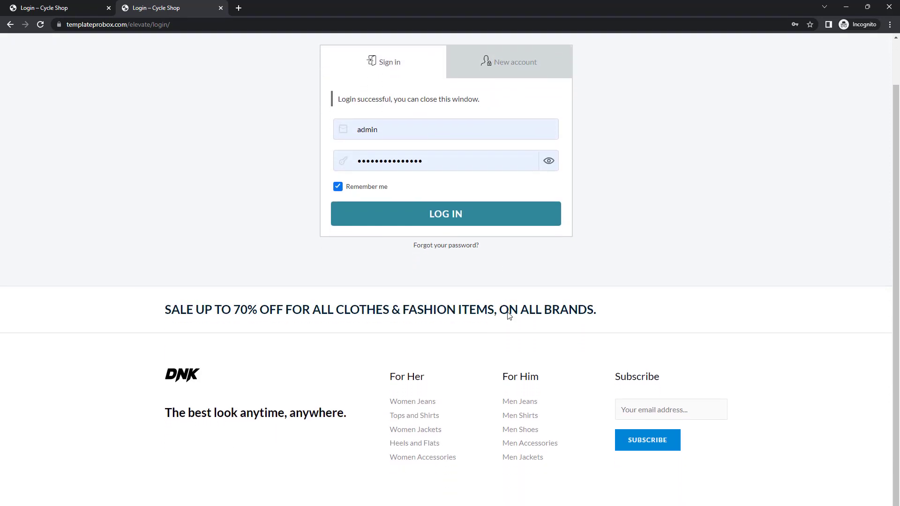
scroll(508, 316, "up", 1)
scroll(509, 317, "up", 1)
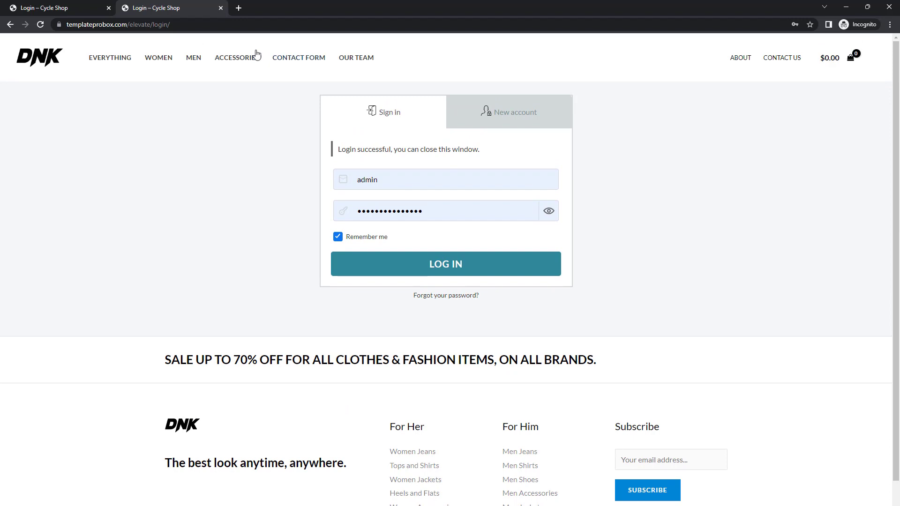
- Load the Cycle Shop homepage and check the Howdy account menu
left_click_drag(152, 26, 297, 34)
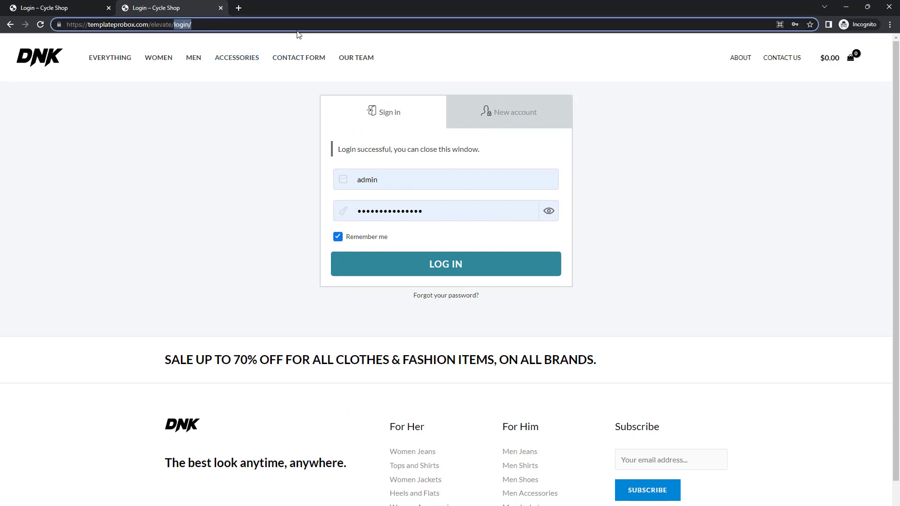
key("BackSpace")
key("Return")
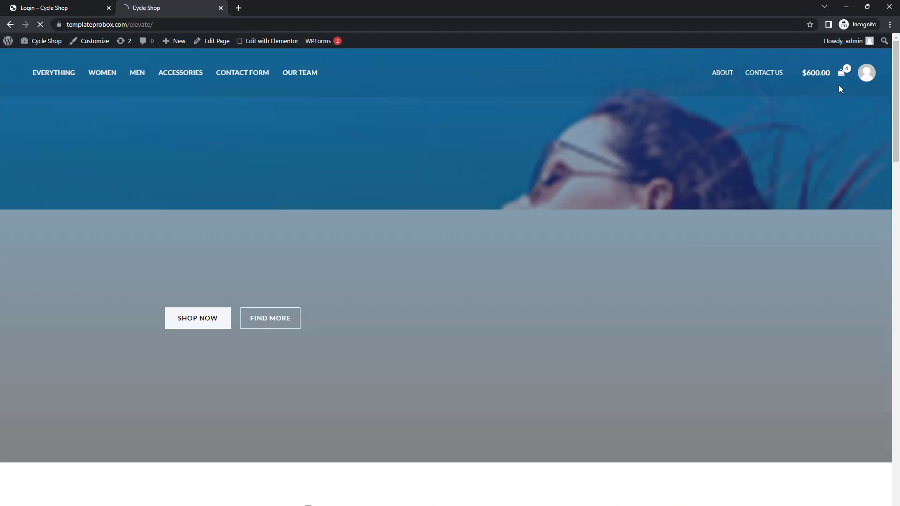
mouse_move(843, 42)
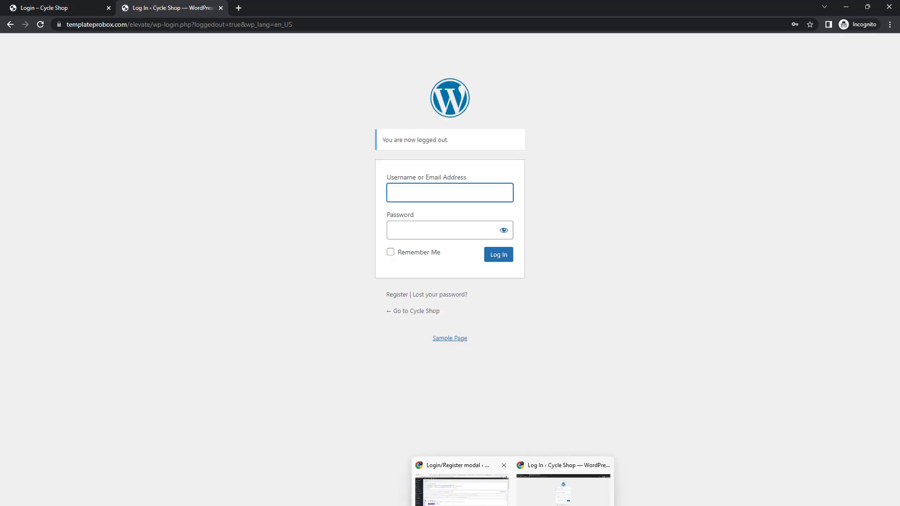
- Return to the plugin settings and keep the Security (Captcha) reCaptcha type as Inline
left_click(464, 487)
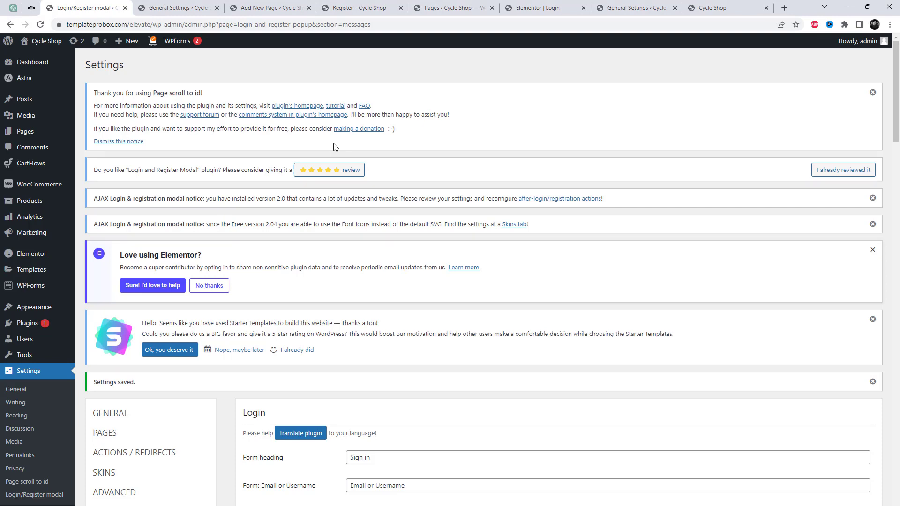
scroll(361, 253, "down", 3)
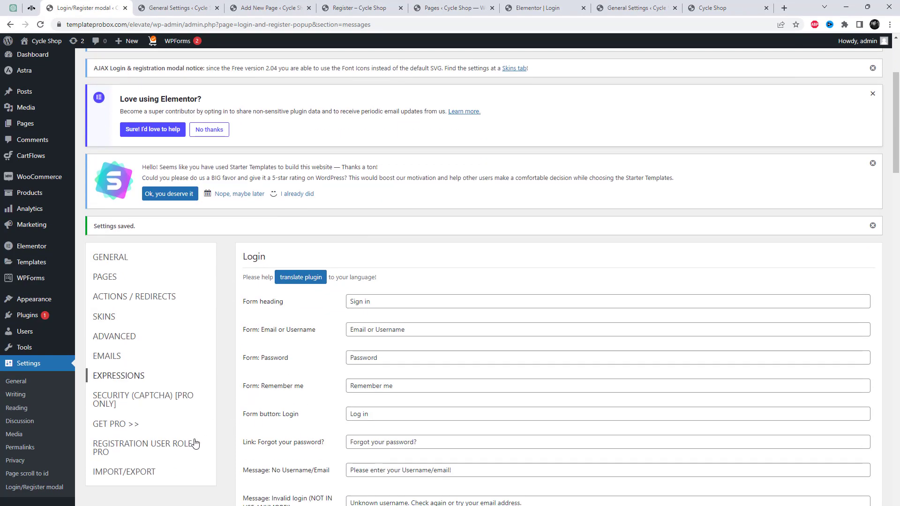
scroll(196, 440, "down", 2)
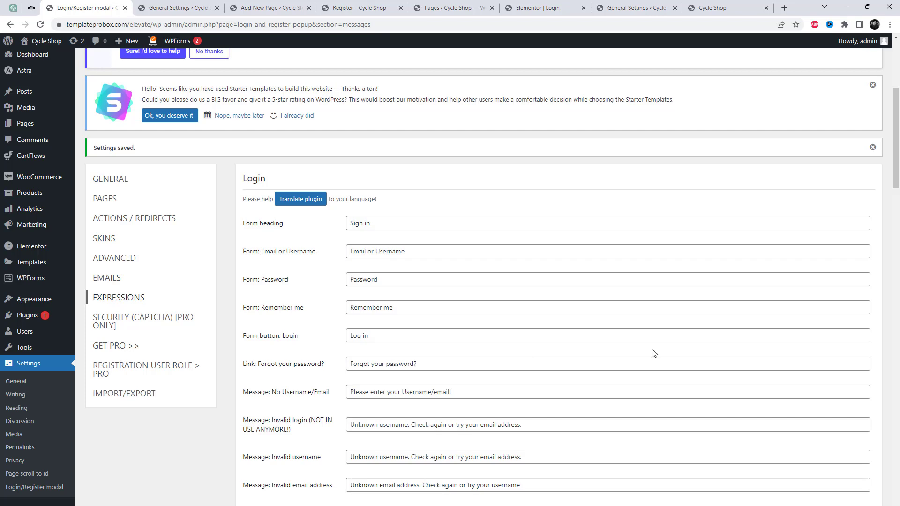
scroll(654, 352, "down", 2)
scroll(653, 352, "up", 1)
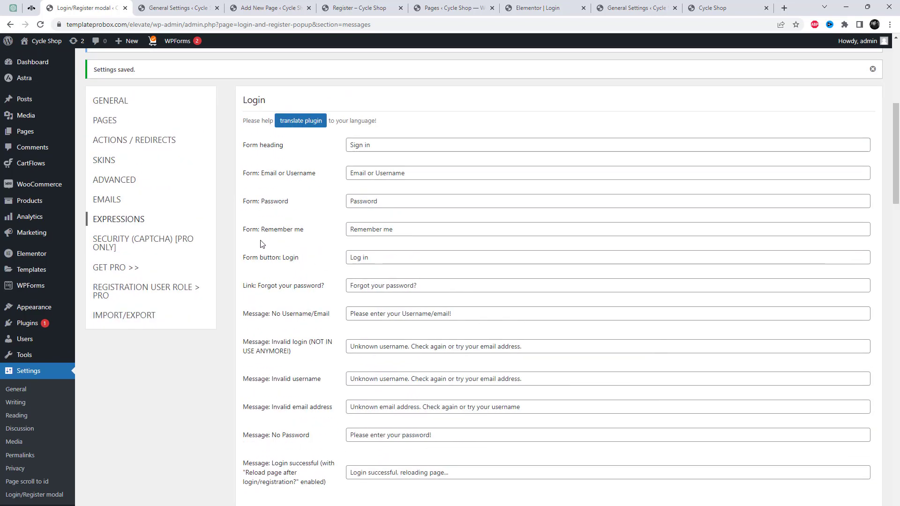
left_click(104, 251)
scroll(568, 412, "down", 5)
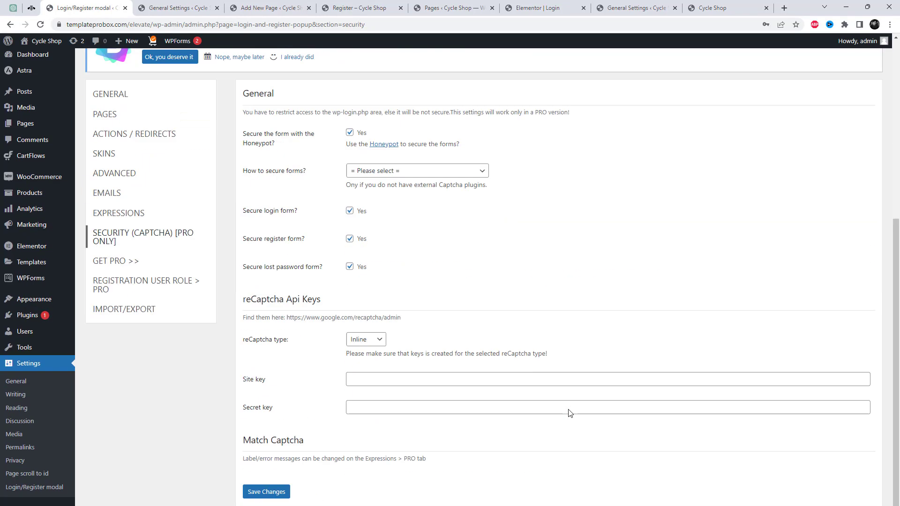
left_click(370, 333)
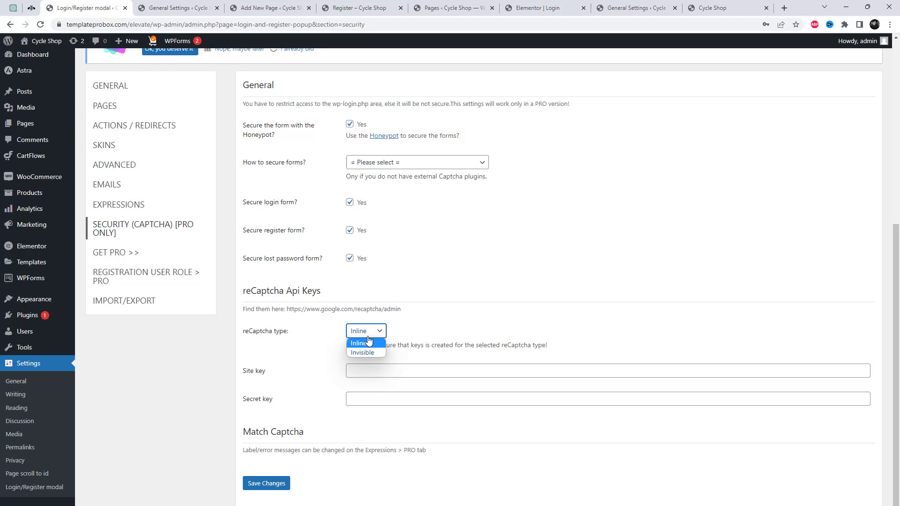
left_click(358, 342)
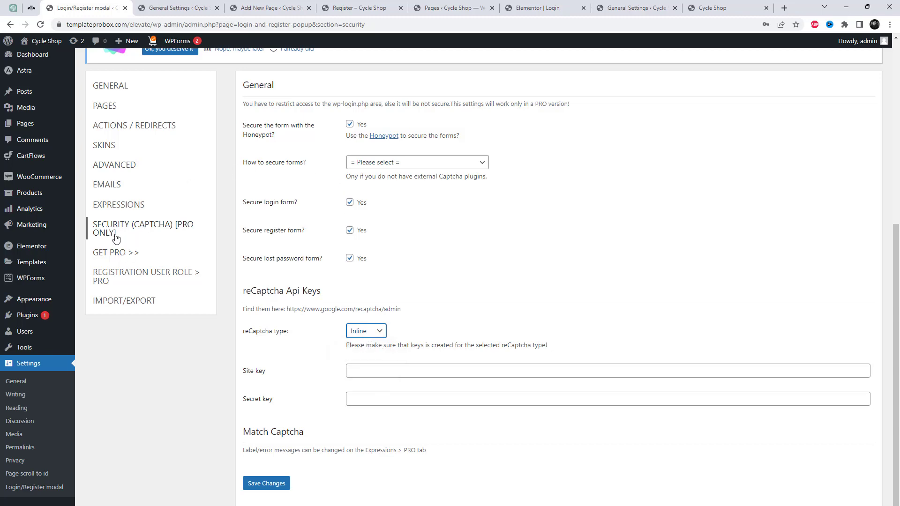
- Open the GET PRO section and its Registration User Role settings
left_click(115, 253)
scroll(556, 328, "down", 5)
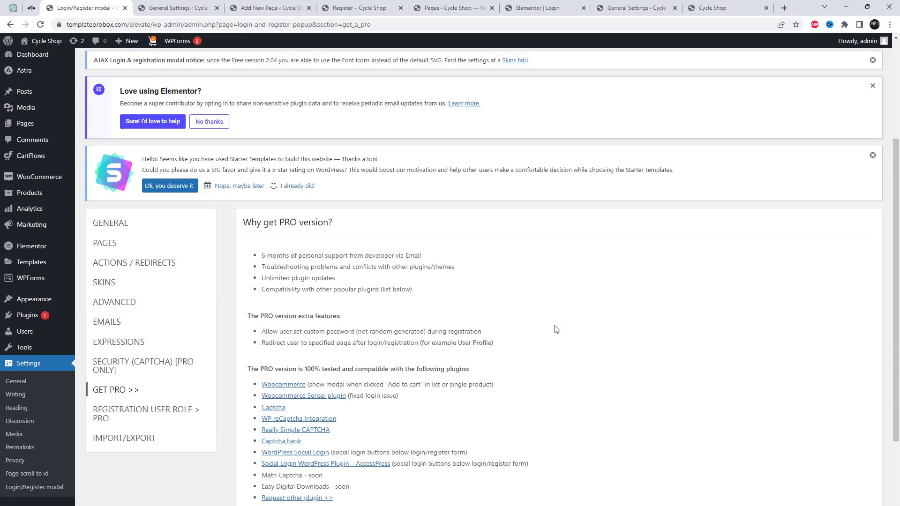
left_click(129, 264)
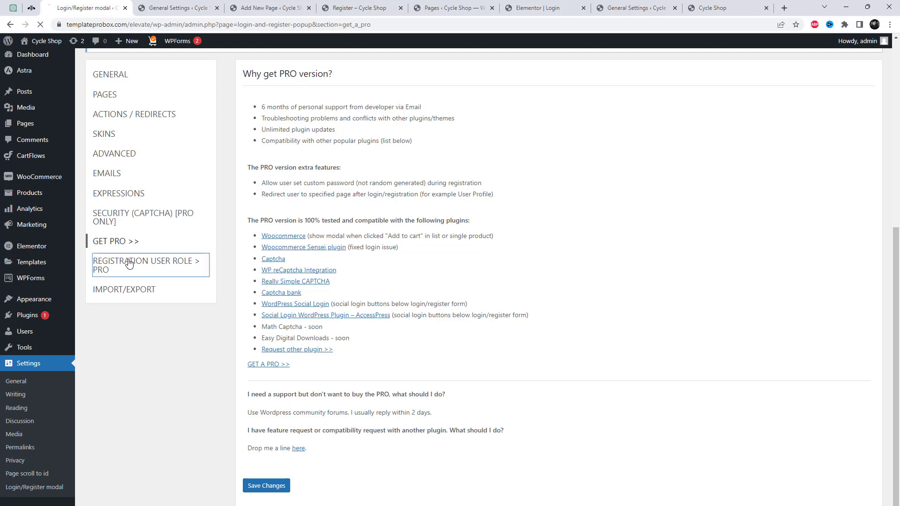
- Add an Editor registration role, enable the user role selector, and save changes
scroll(581, 374, "down", 3)
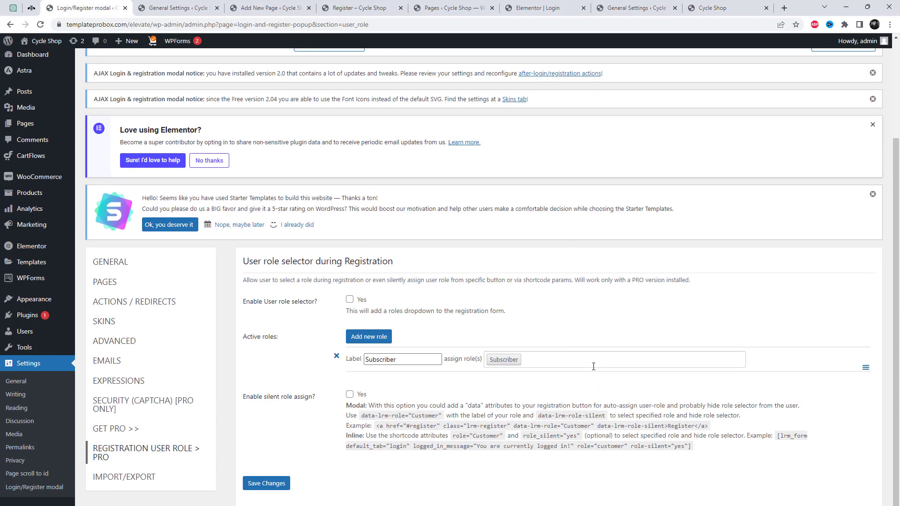
left_click(368, 336)
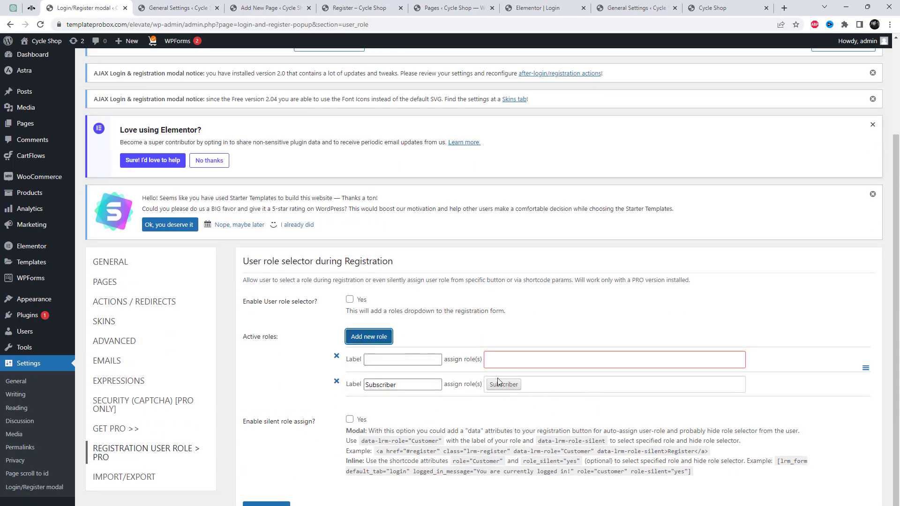
left_click(405, 364)
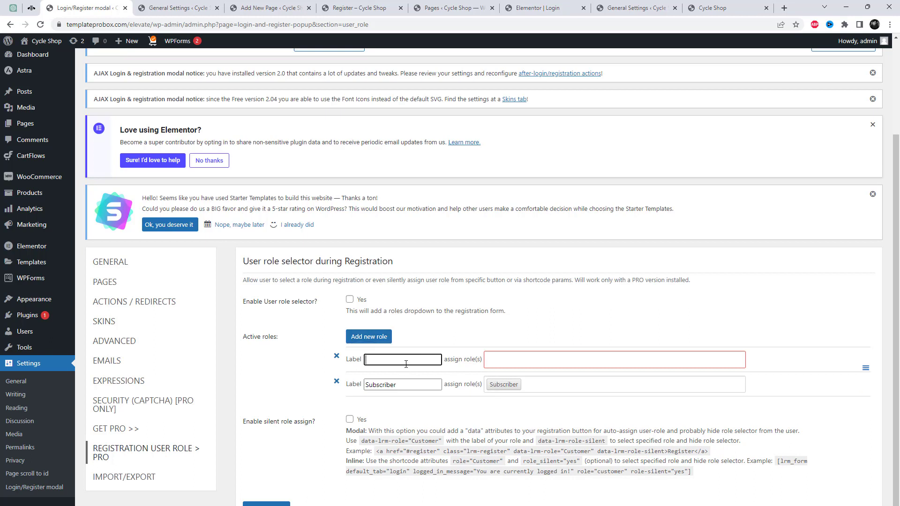
type("Editor")
left_click(513, 358)
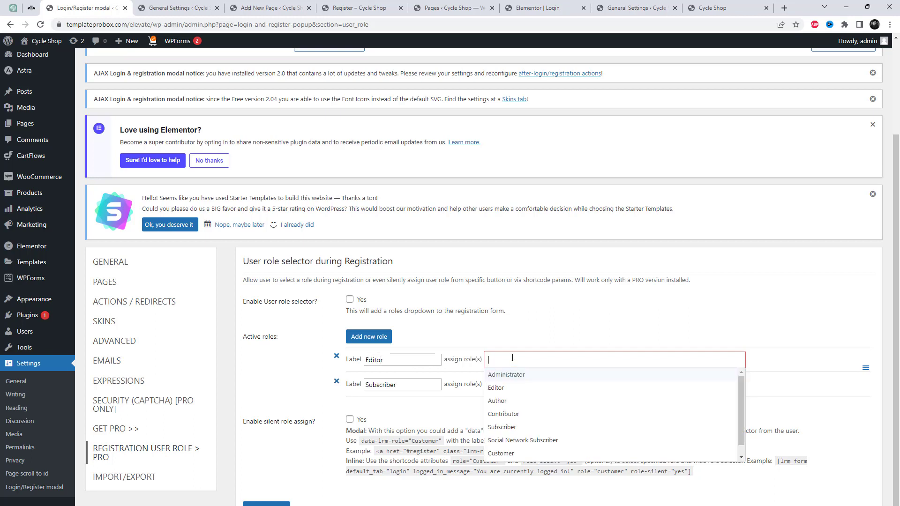
left_click(509, 389)
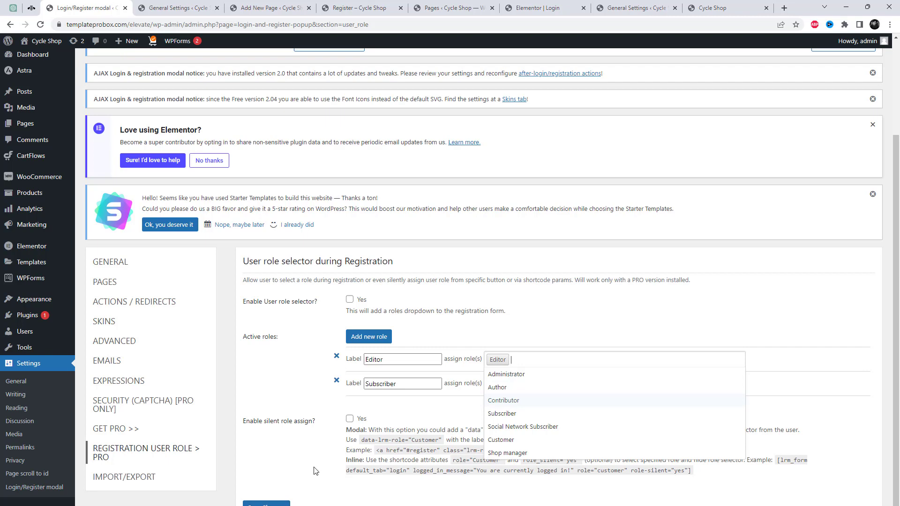
left_click(349, 299)
left_click(266, 504)
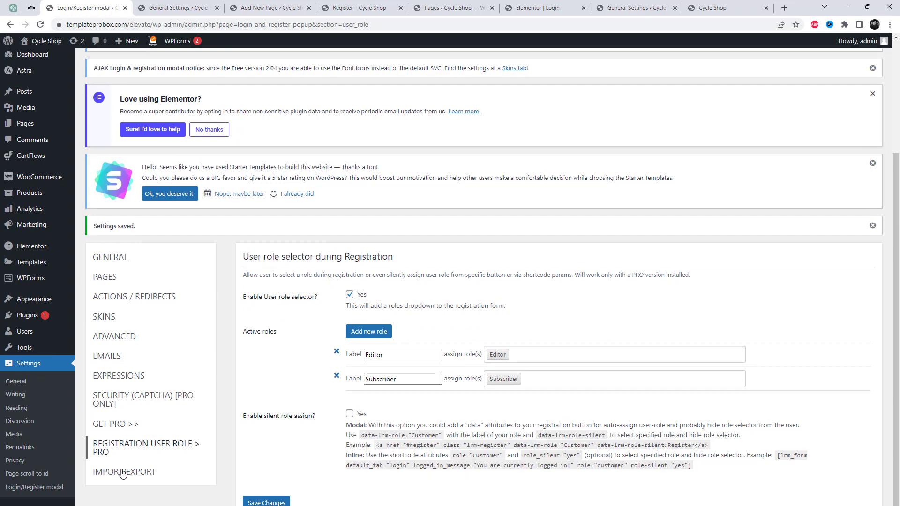
- View the Import/Export section, then bring the logged-out test window forward
left_click(123, 473)
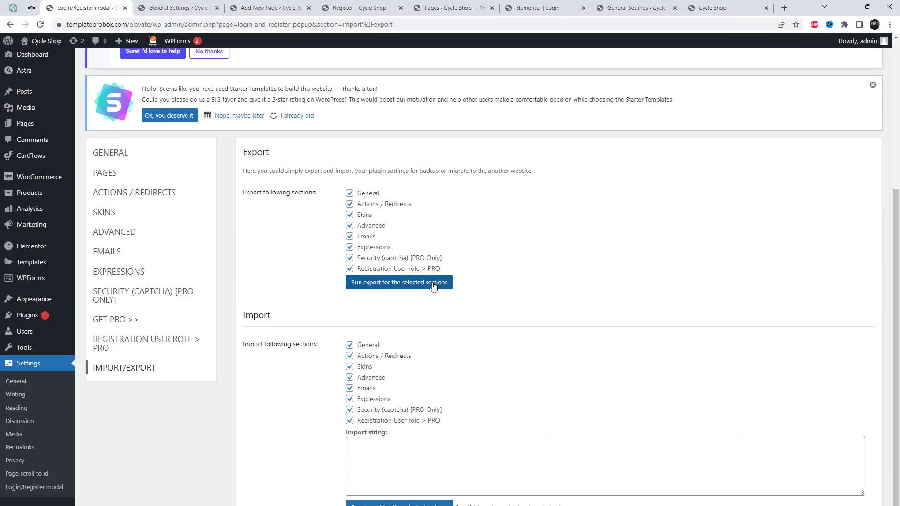
scroll(437, 377, "down", 1)
mouse_move(512, 505)
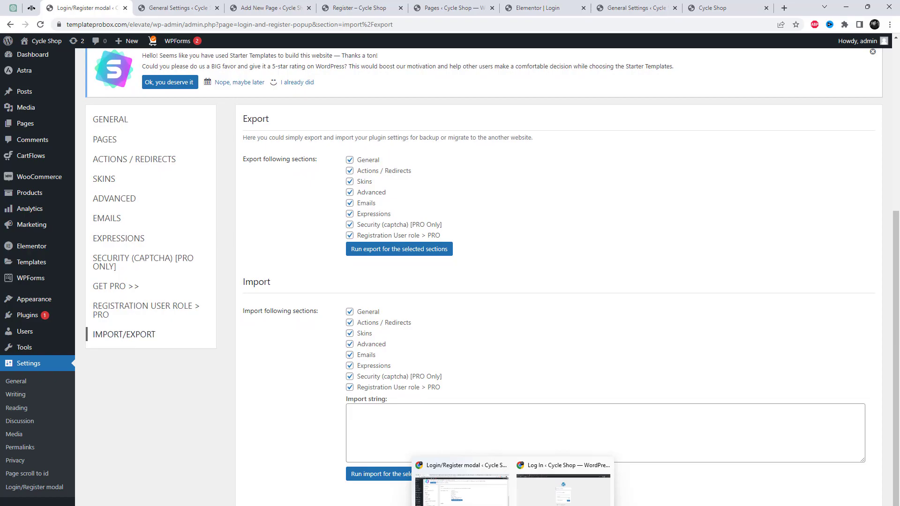
left_click(562, 490)
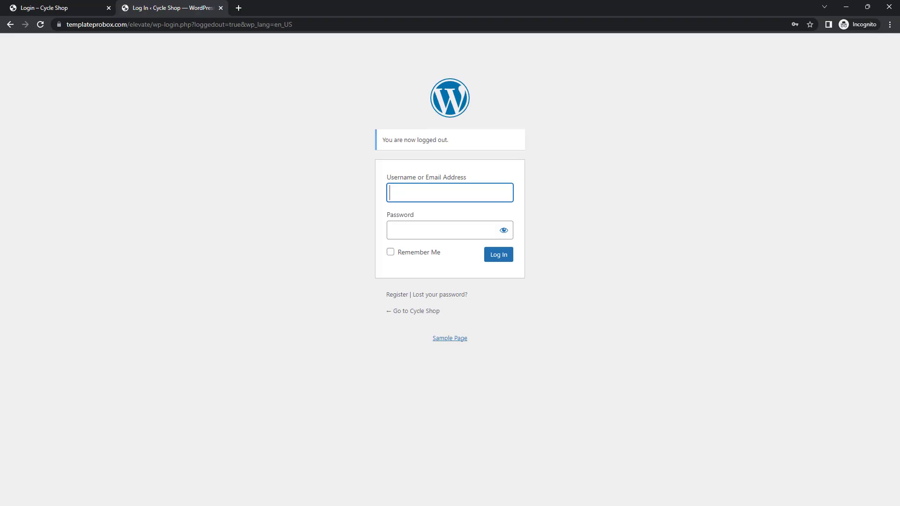
- Reload the front-end Login page, switch to New account, and accept the Terms
left_click(75, 6)
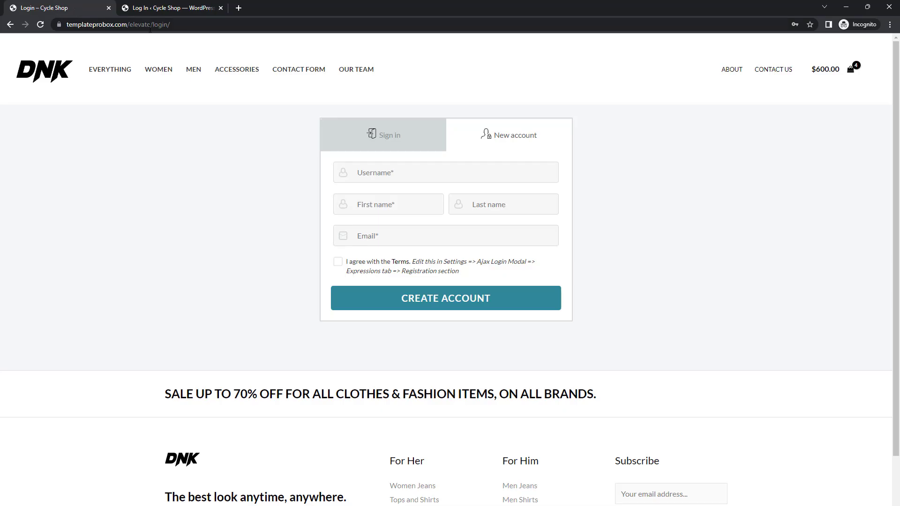
right_click(256, 183)
left_click(304, 210)
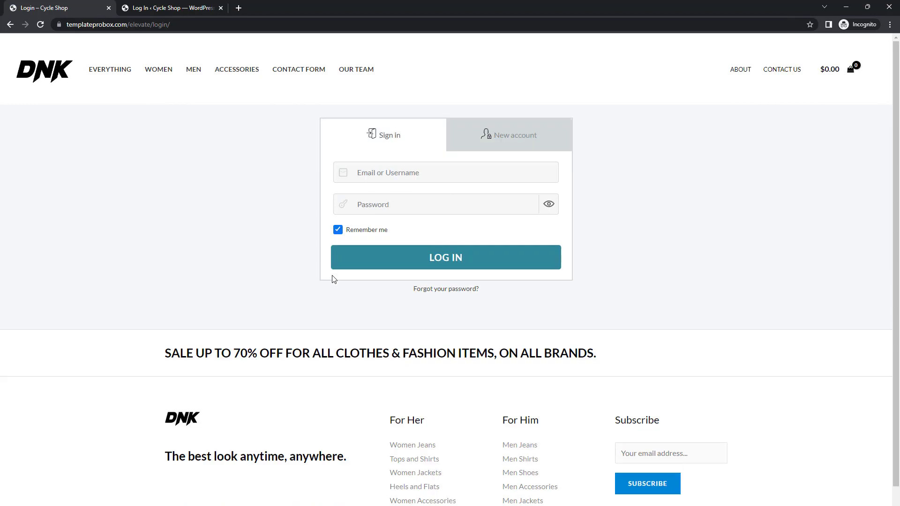
left_click(513, 146)
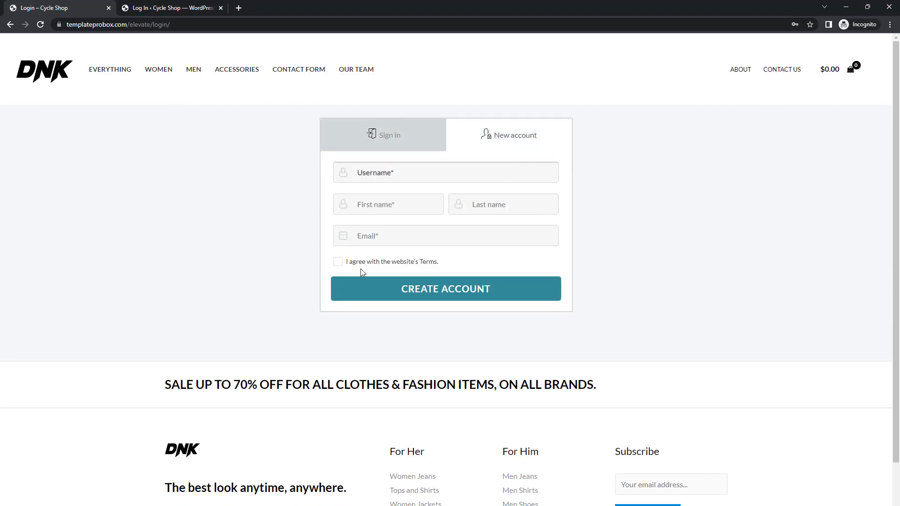
left_click(338, 262)
- Fill in the username, first and last names, and a test e-mail address, then submit the registration
left_click(390, 178)
key("Tab")
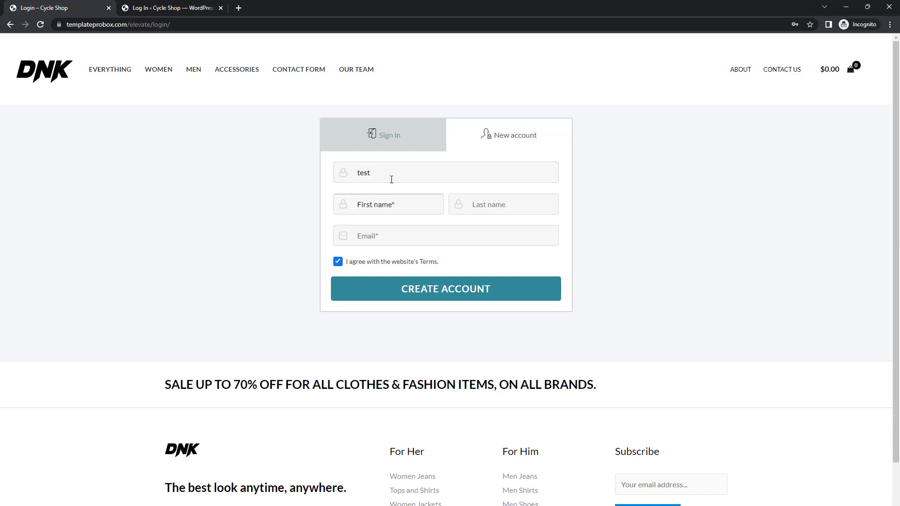
type("ab")
key("Tab")
key("Tab")
left_click(496, 204)
type("xyt")
key("BackSpace")
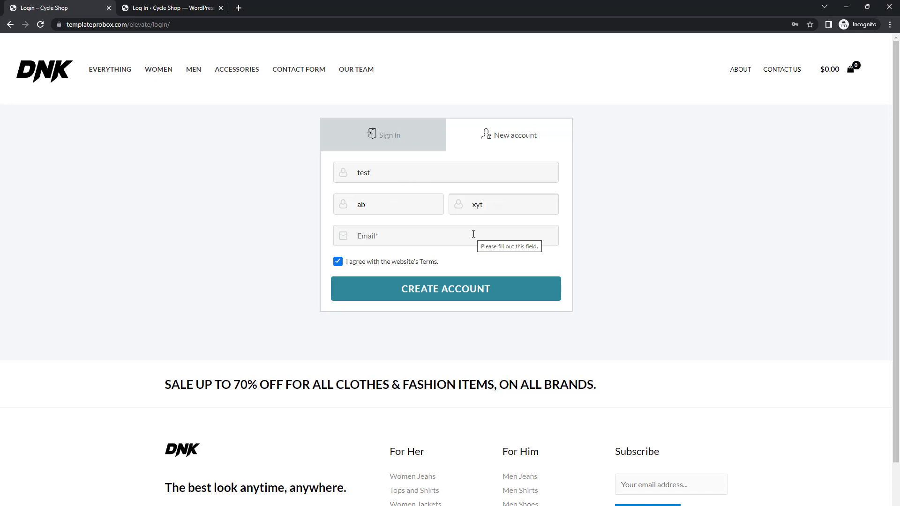
left_click(473, 233)
key("Return")
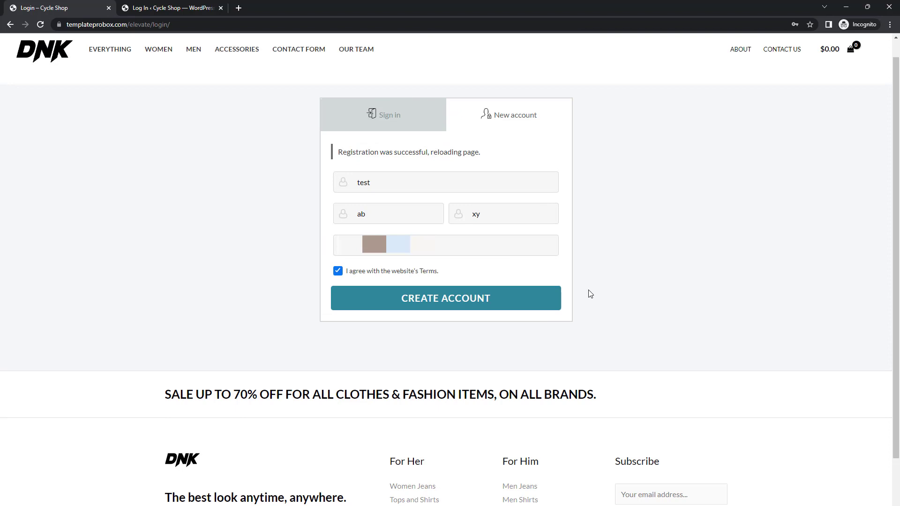